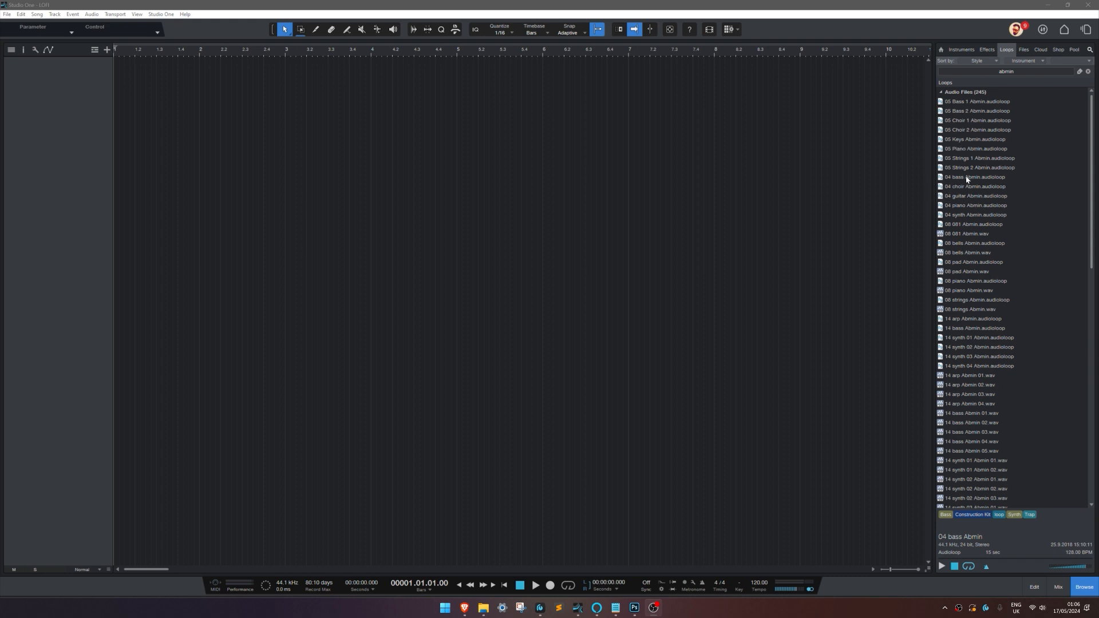
Audition the 04 bass Abmin loop and add it on a new track at bar 1.
click(967, 178)
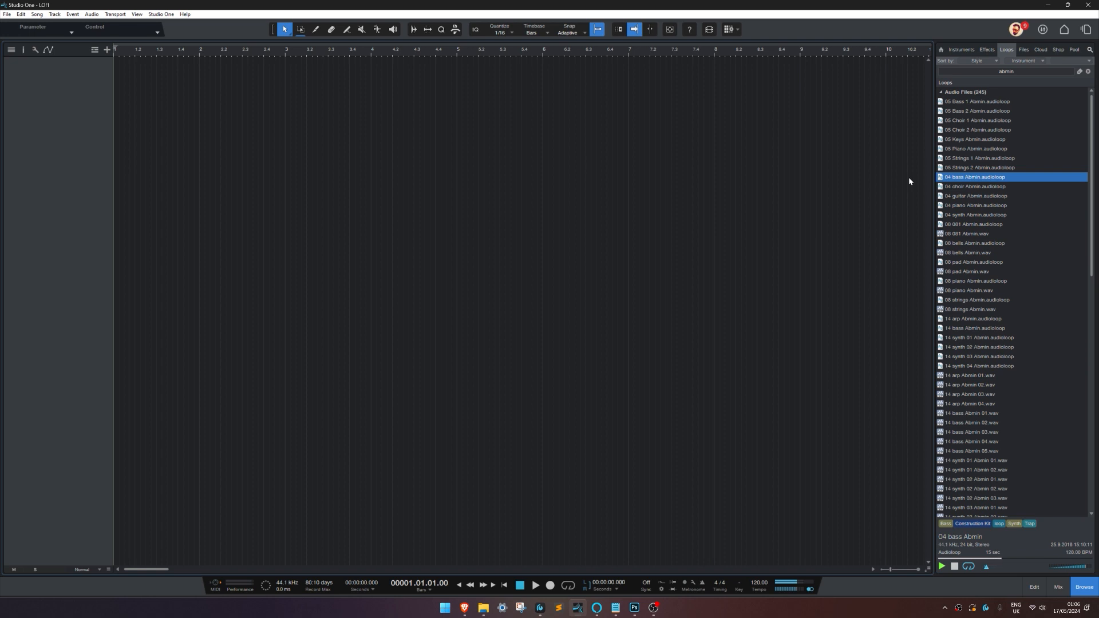
drag(959, 182, 124, 118)
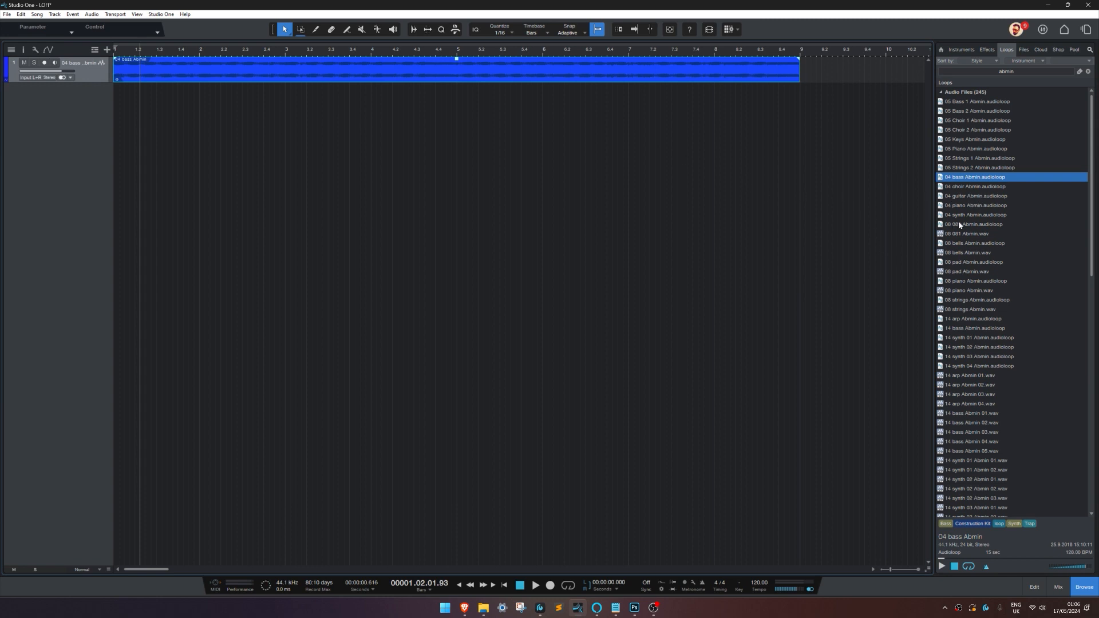
Audition the Abmin piano loops and add 05 Piano Abmin on a new track below the bass at bar 1.
click(971, 206)
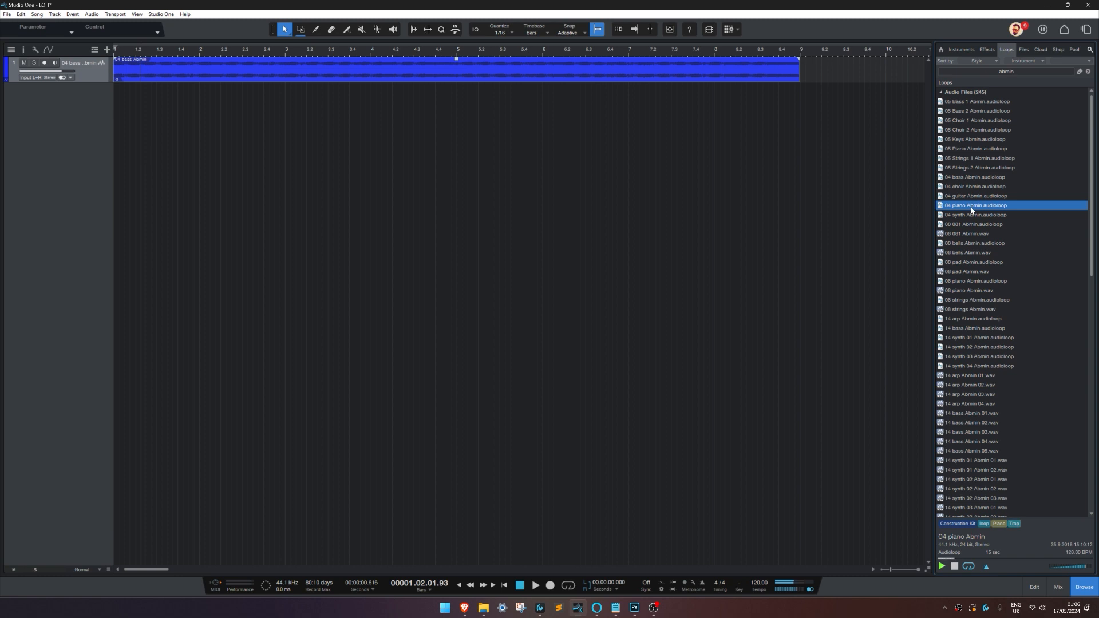
click(972, 150)
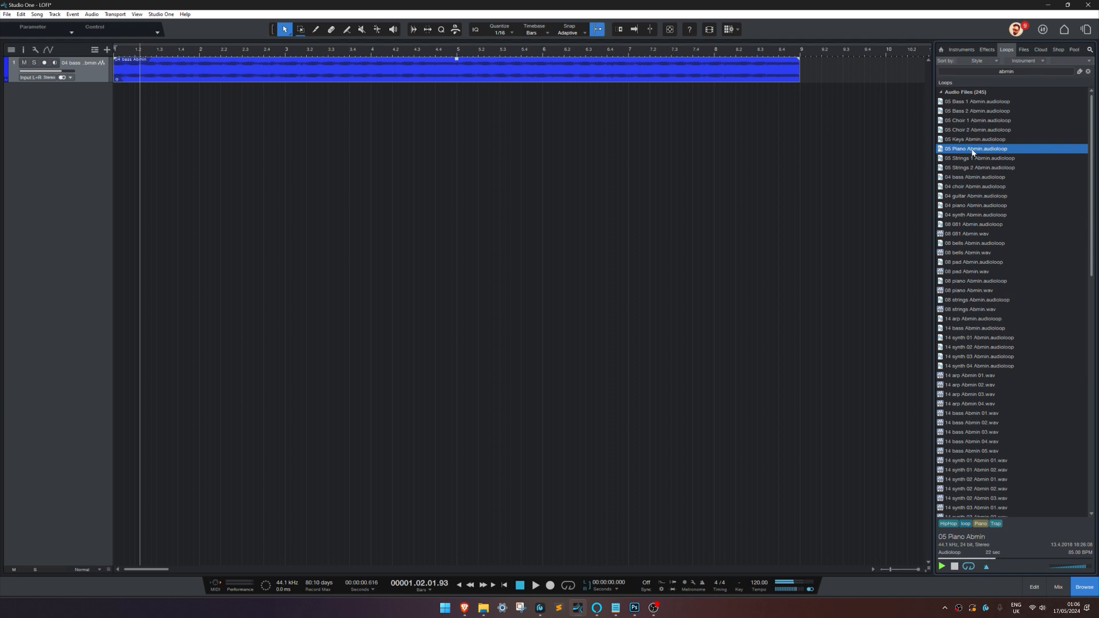
drag(972, 150, 127, 127)
click(407, 212)
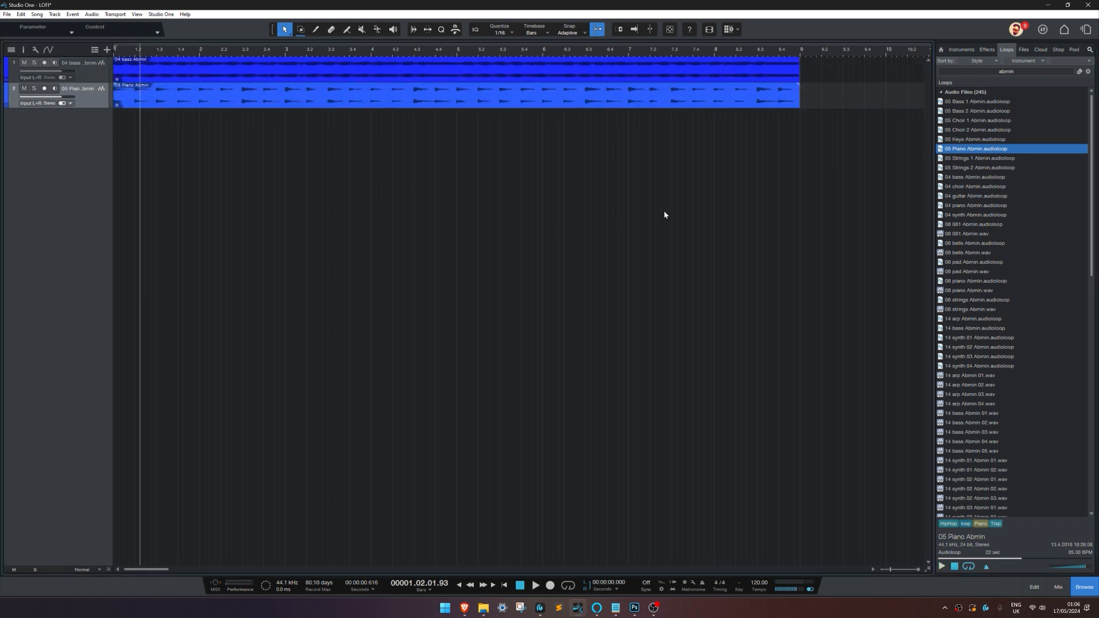
Search the loop library for "hip hop".
click(1042, 72)
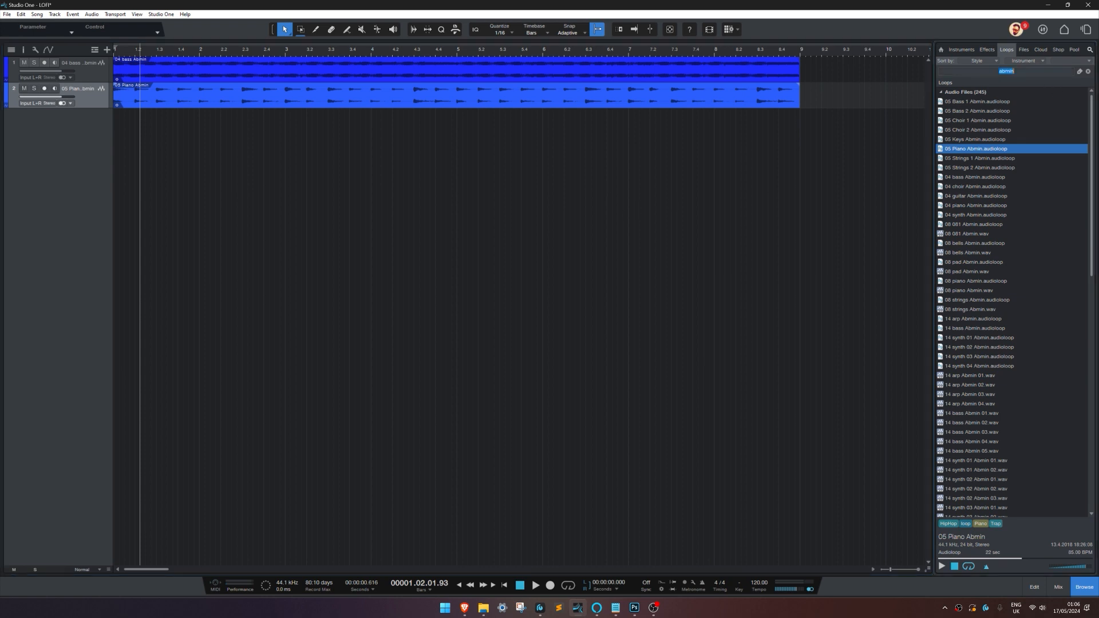
text(hip hop)
key(Return)
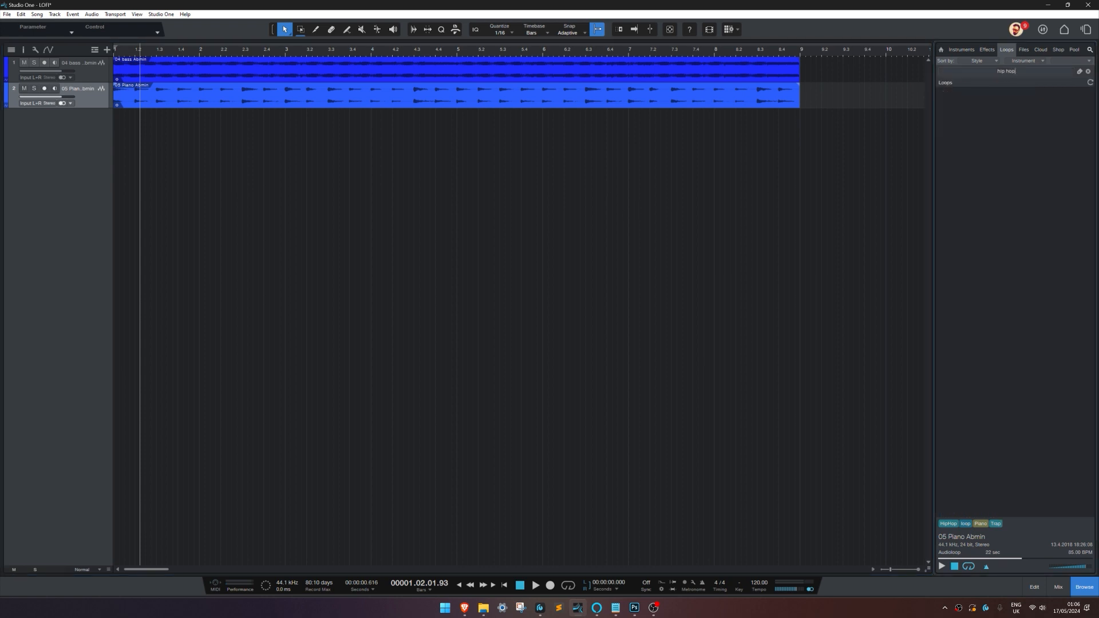
Audition the hip hop drum loops and add Hip Hop Drums 04 089 A on a third track at bar 1.
click(963, 159)
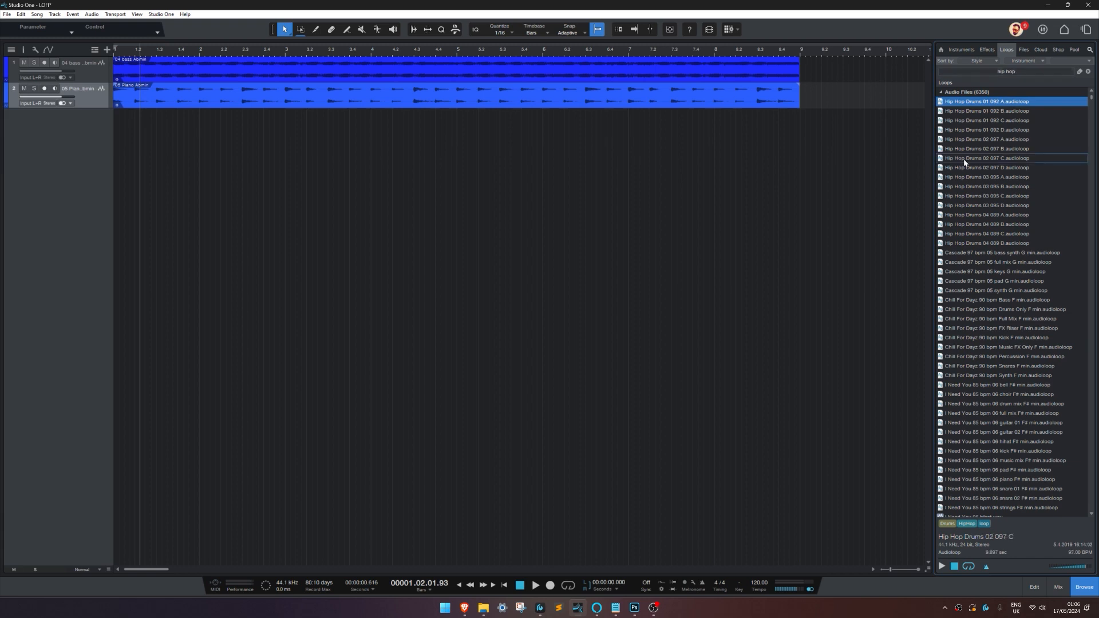
click(966, 195)
click(966, 205)
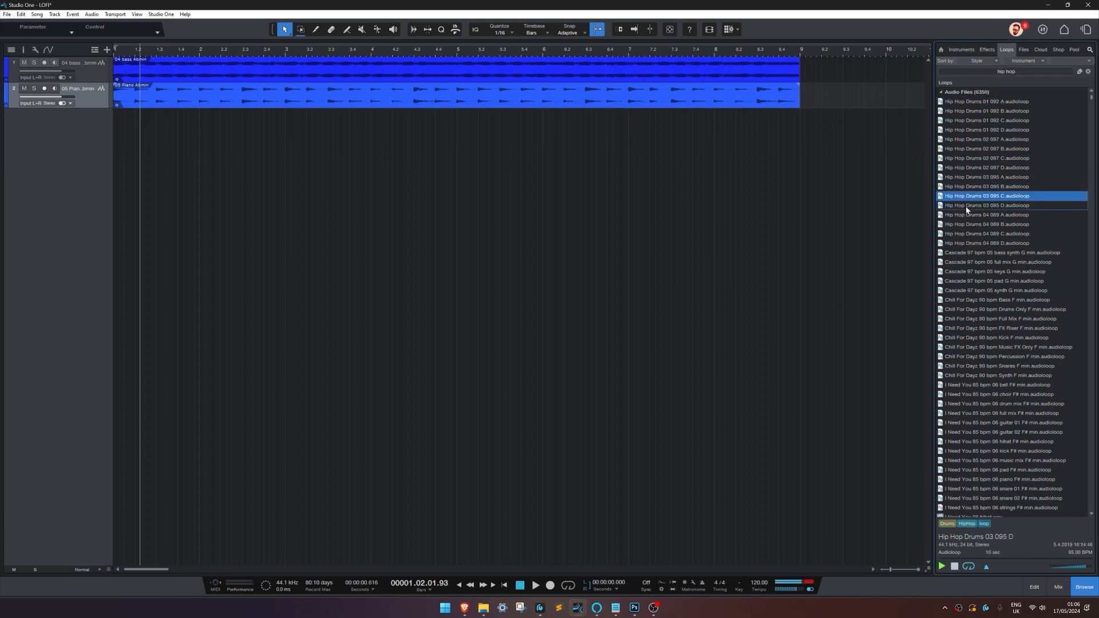
click(966, 215)
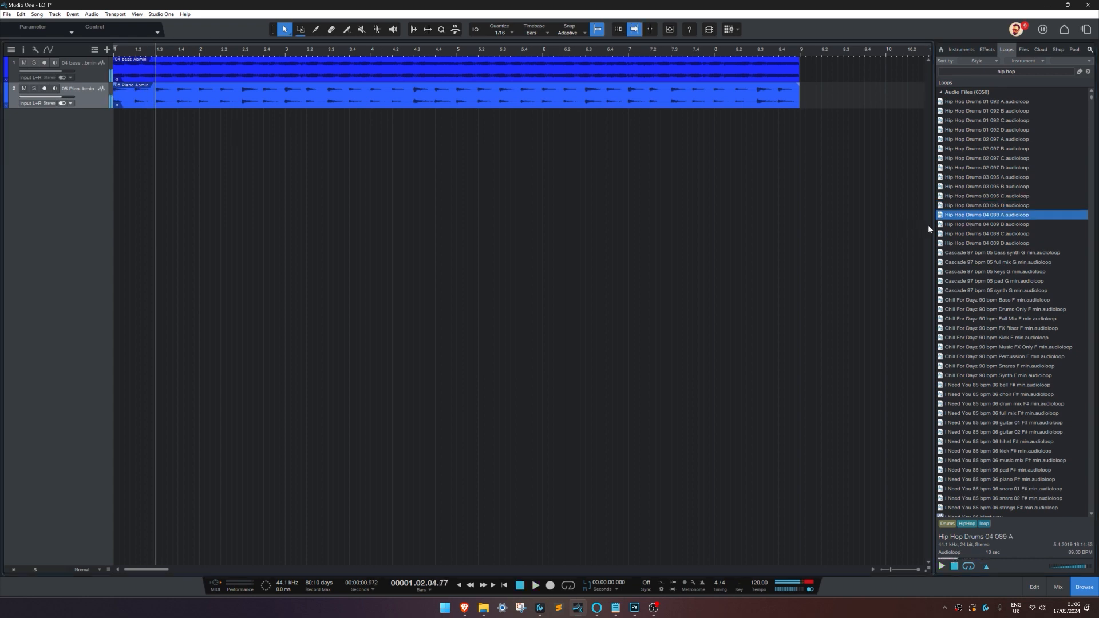
drag(942, 216, 133, 179)
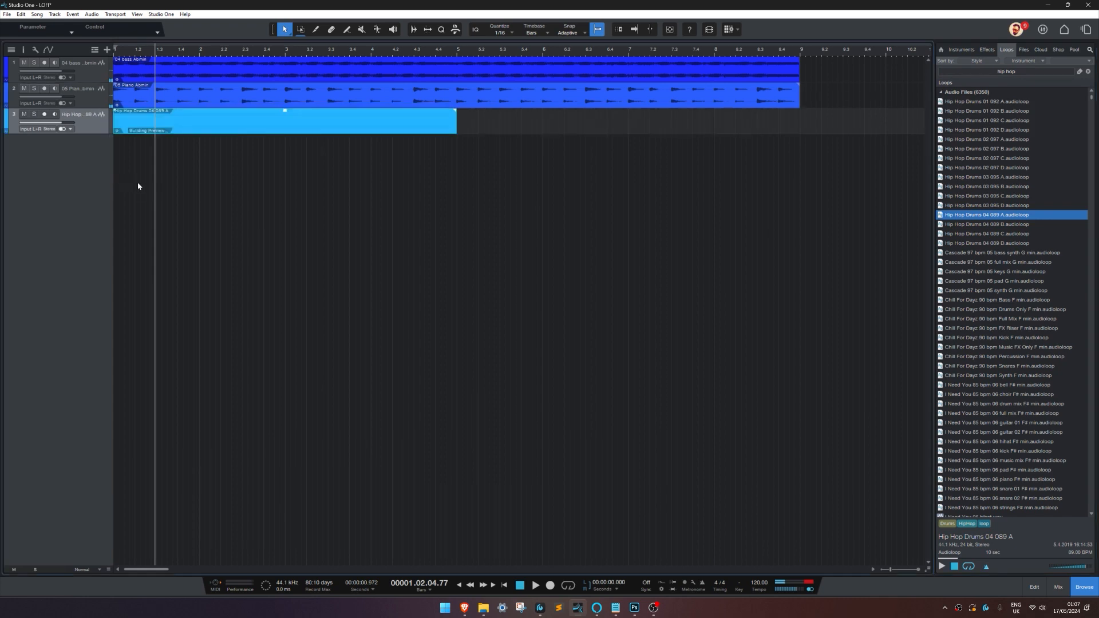
Duplicate the drum loop so it extends to bar 9, and enable looping over bars 1 to 9.
key(d)
alt+click(801, 50)
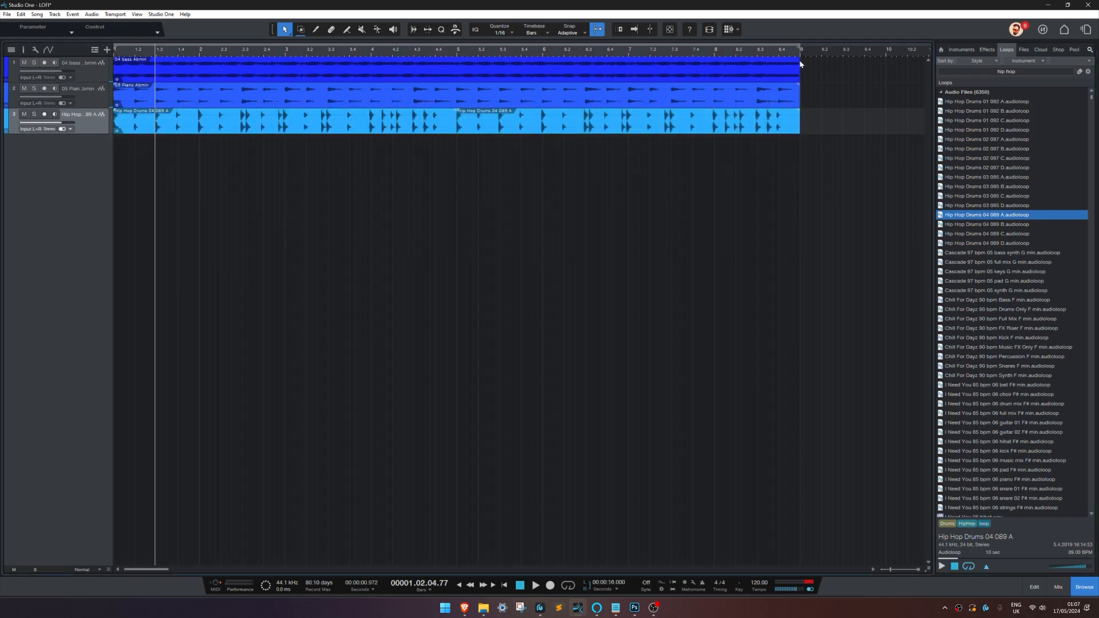
key(KP_Divide)
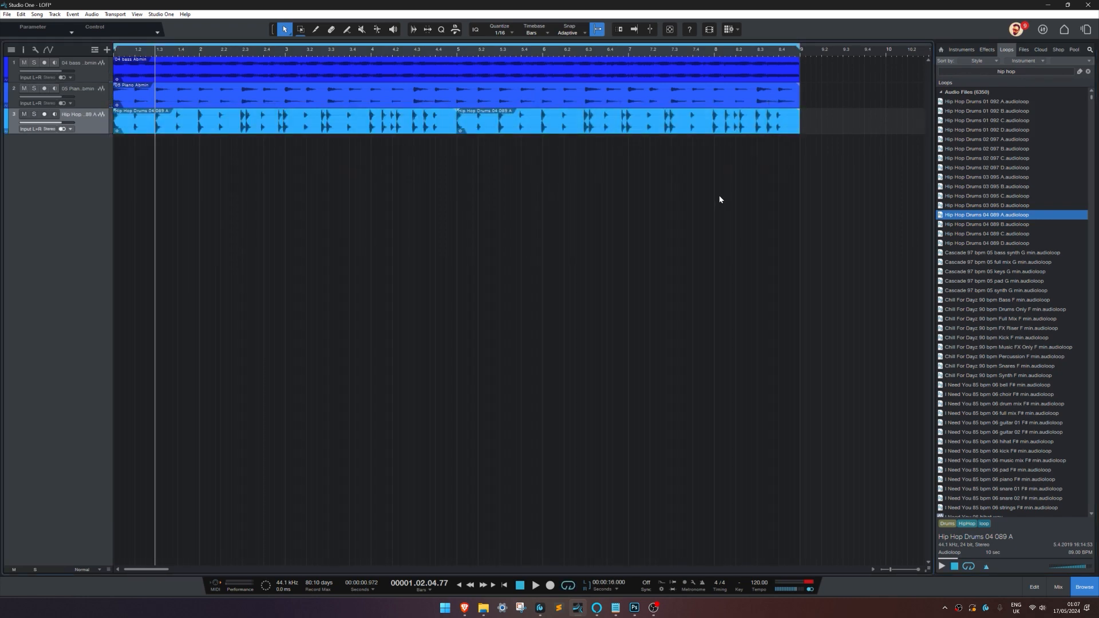
Bounce all the bass, piano and drum clips into new audio events.
key(ctrl+a)
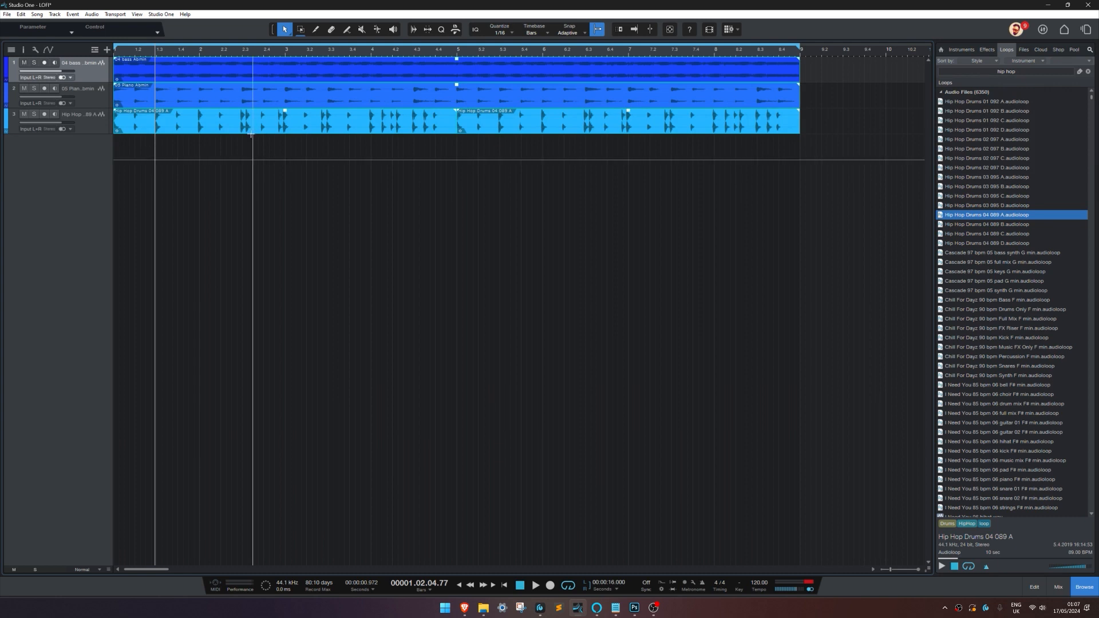
key(ctrl+b)
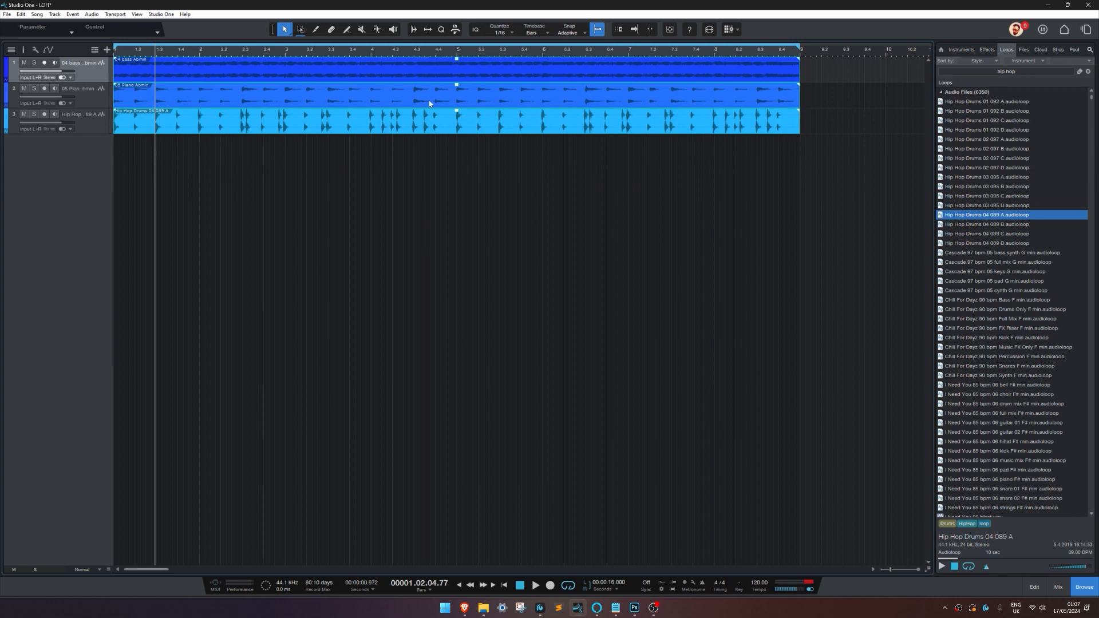
click(451, 185)
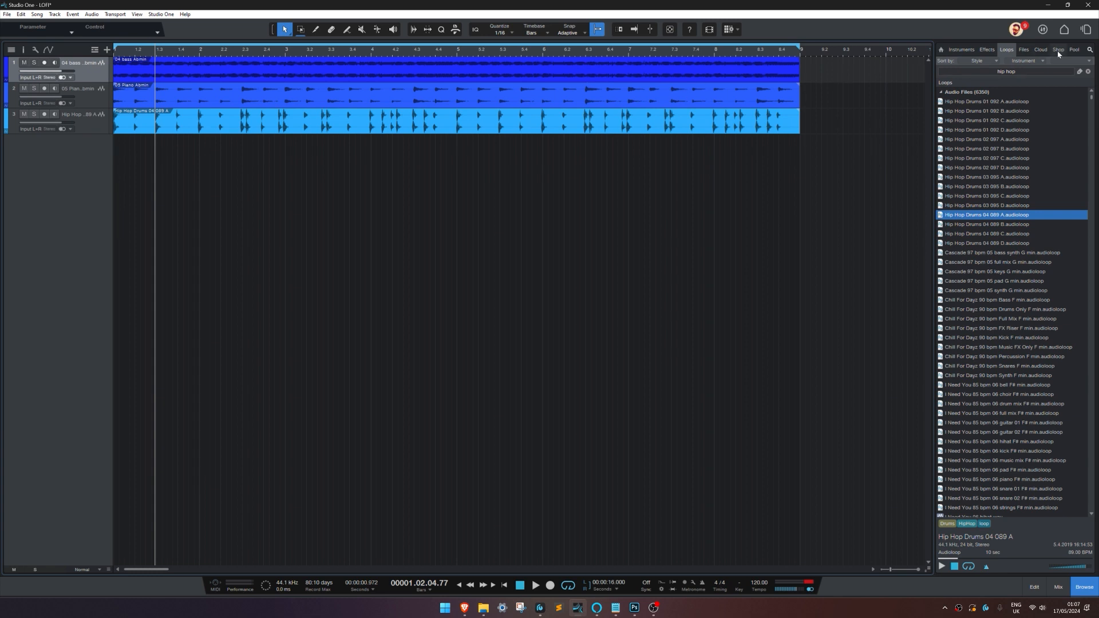
Place the original Hip Hop Drums 04 089 A loop from the Pool on a new track and undo it.
click(1075, 49)
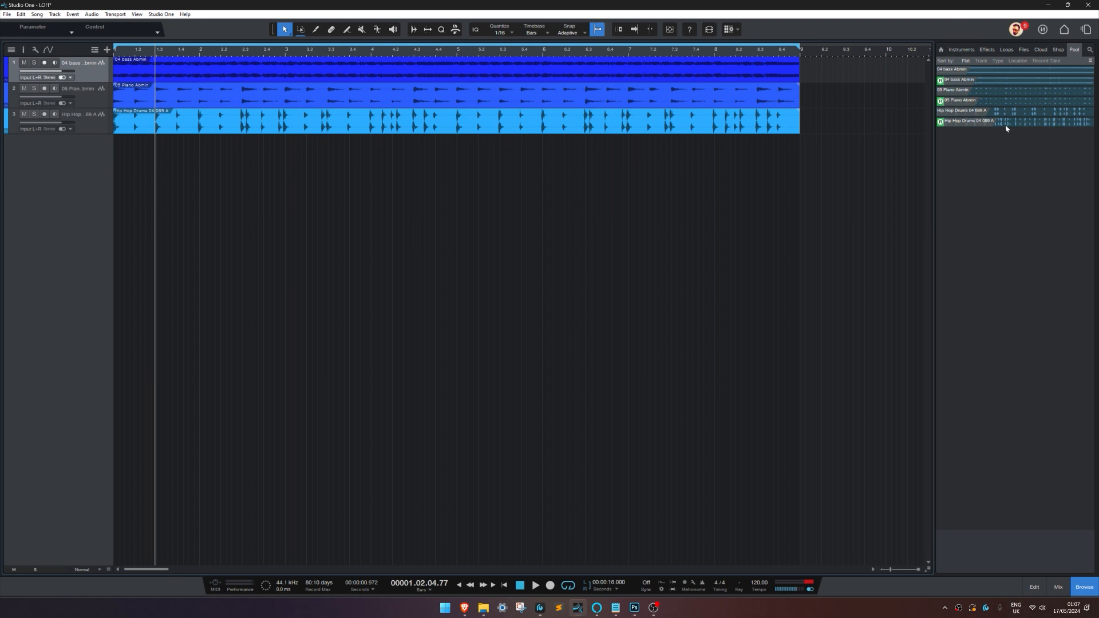
drag(985, 121, 118, 194)
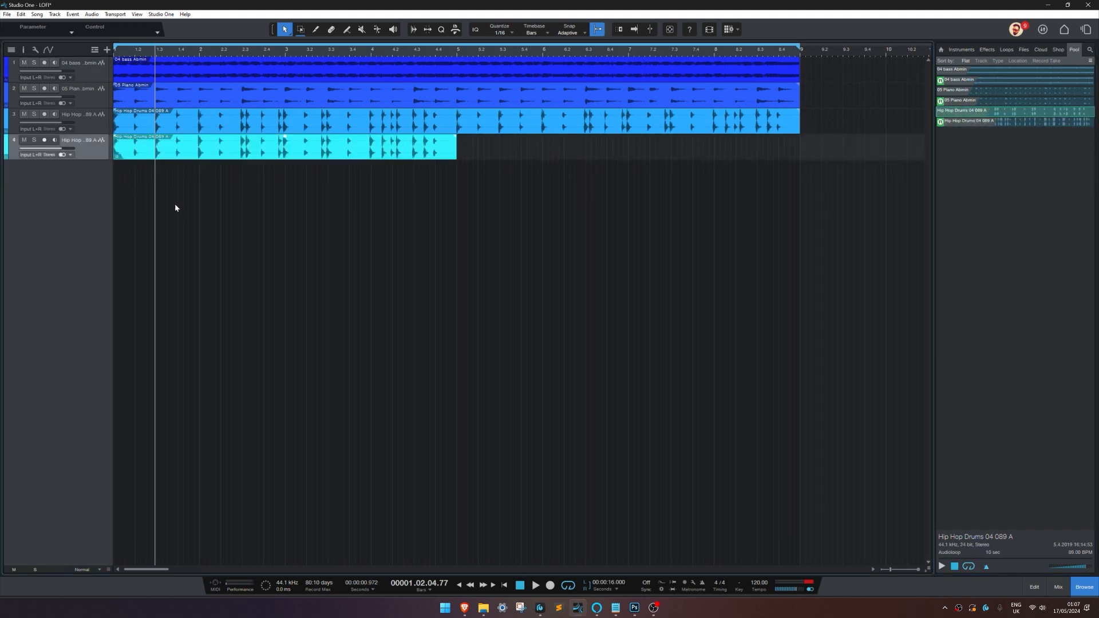
key(ctrl+z)
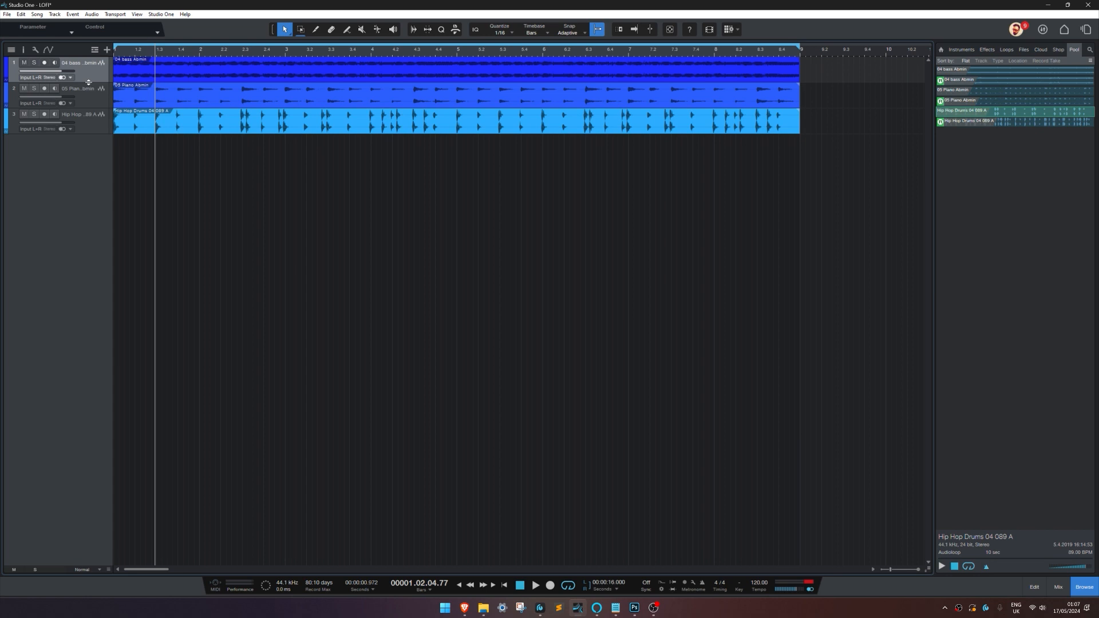
Open the track inspector and set the bass track's timestretch mode to Tape - Resampler.
click(23, 50)
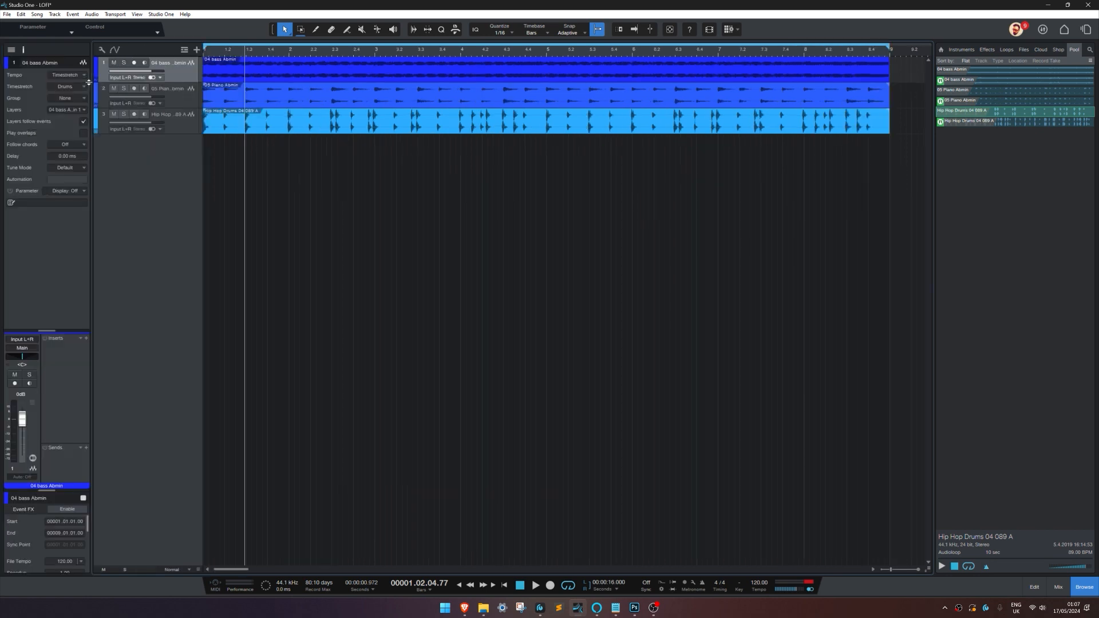
click(24, 52)
click(23, 51)
click(65, 87)
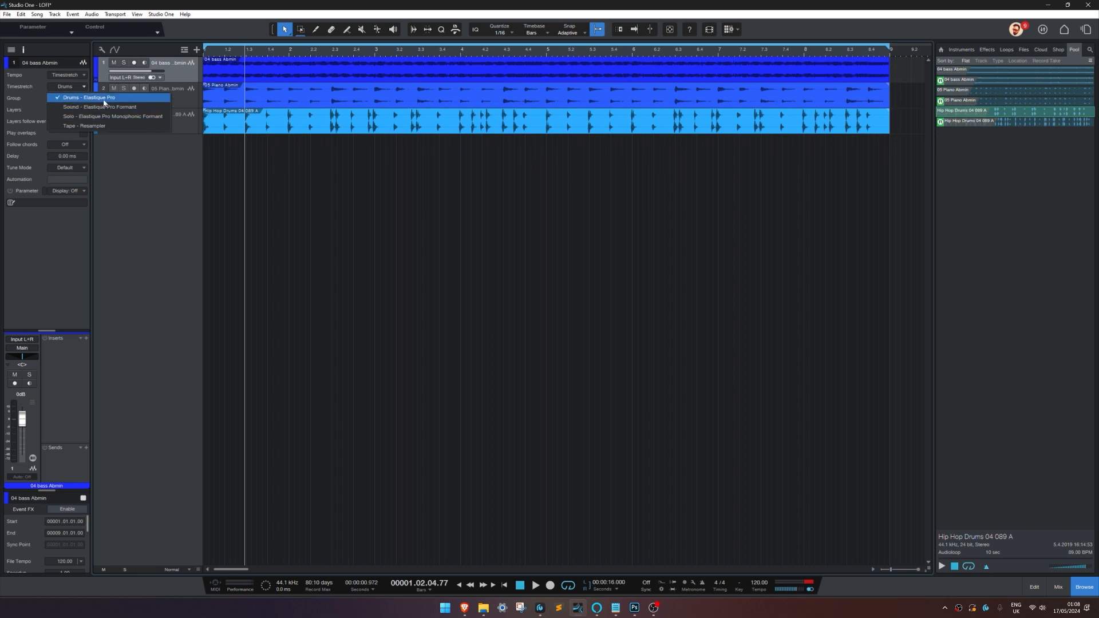
click(111, 125)
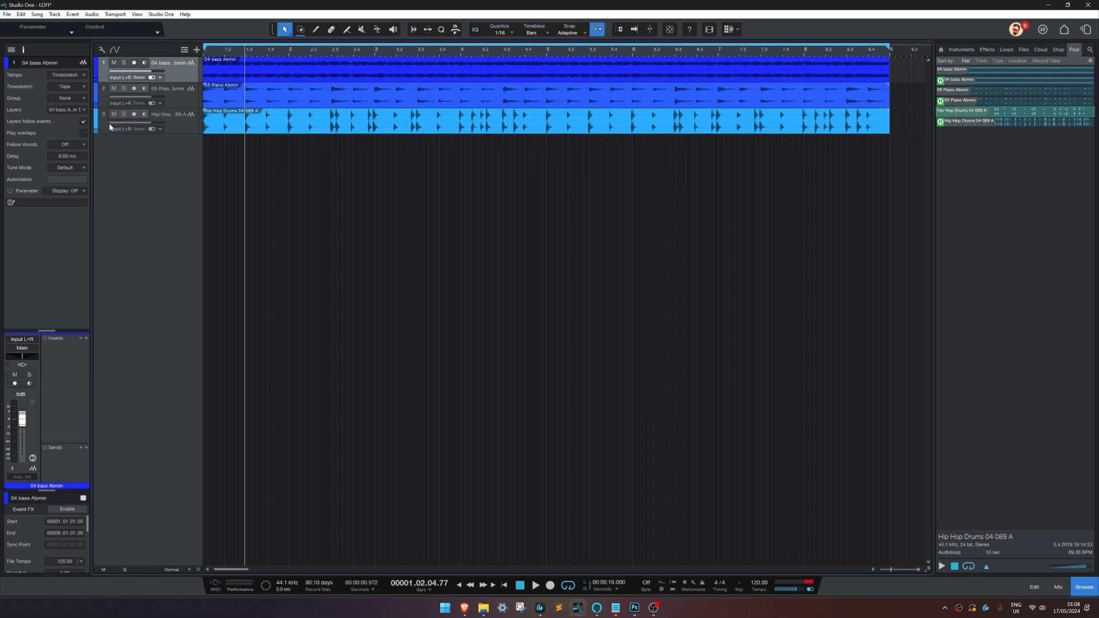
Set the timestretch mode of the piano and drum tracks to Tape - Resampler.
click(137, 98)
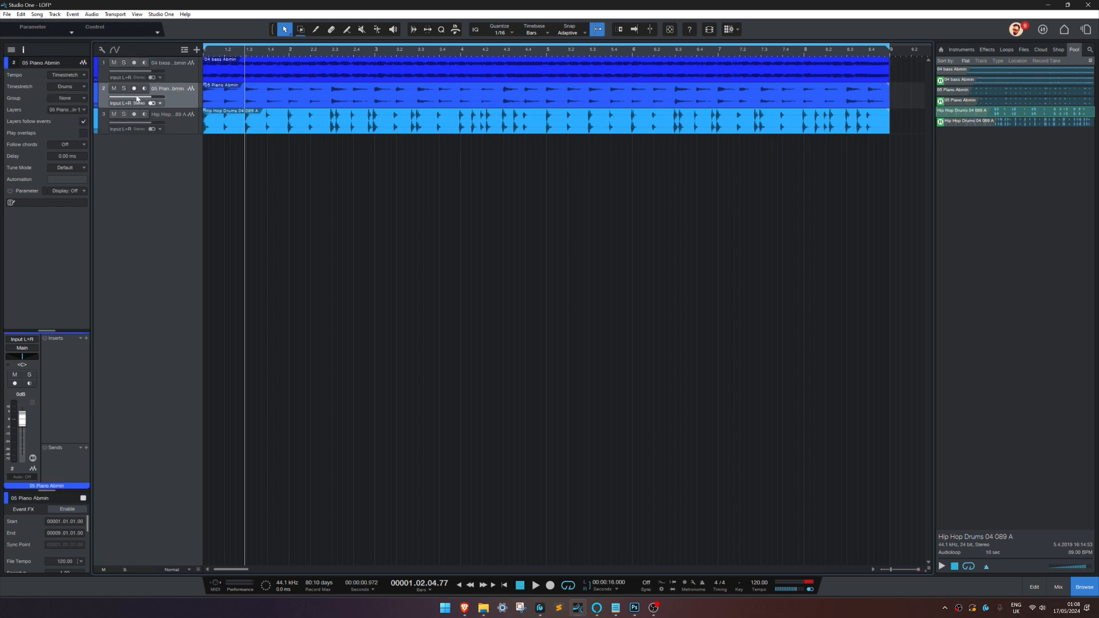
click(68, 87)
click(83, 125)
click(148, 122)
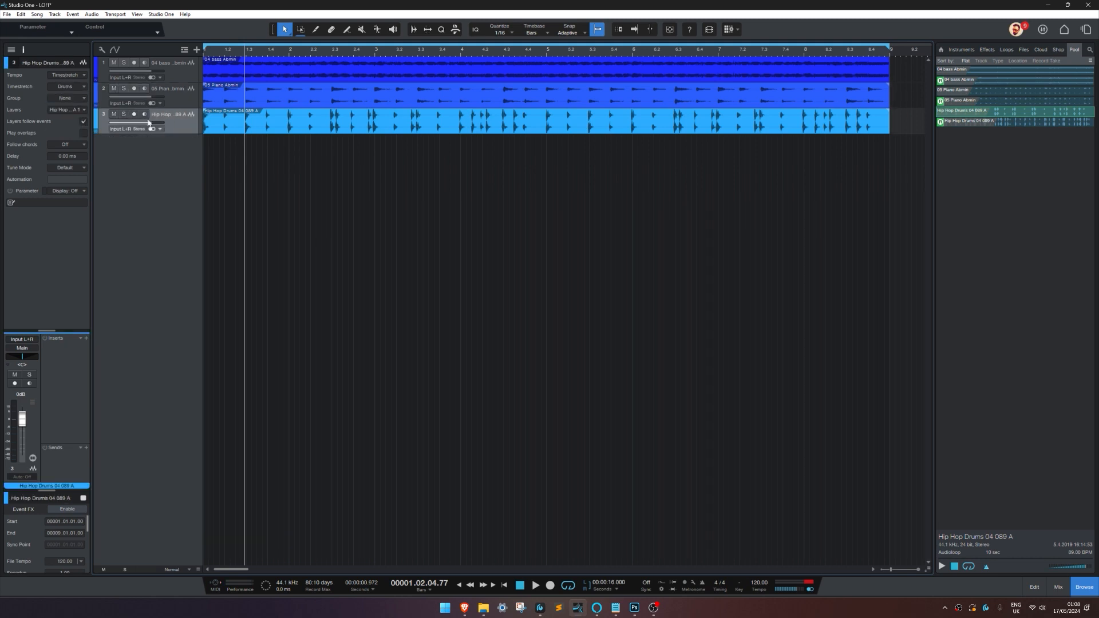
click(82, 92)
click(114, 123)
Set the song tempo to 84 BPM.
double_click(756, 584)
text(84)
key(Return)
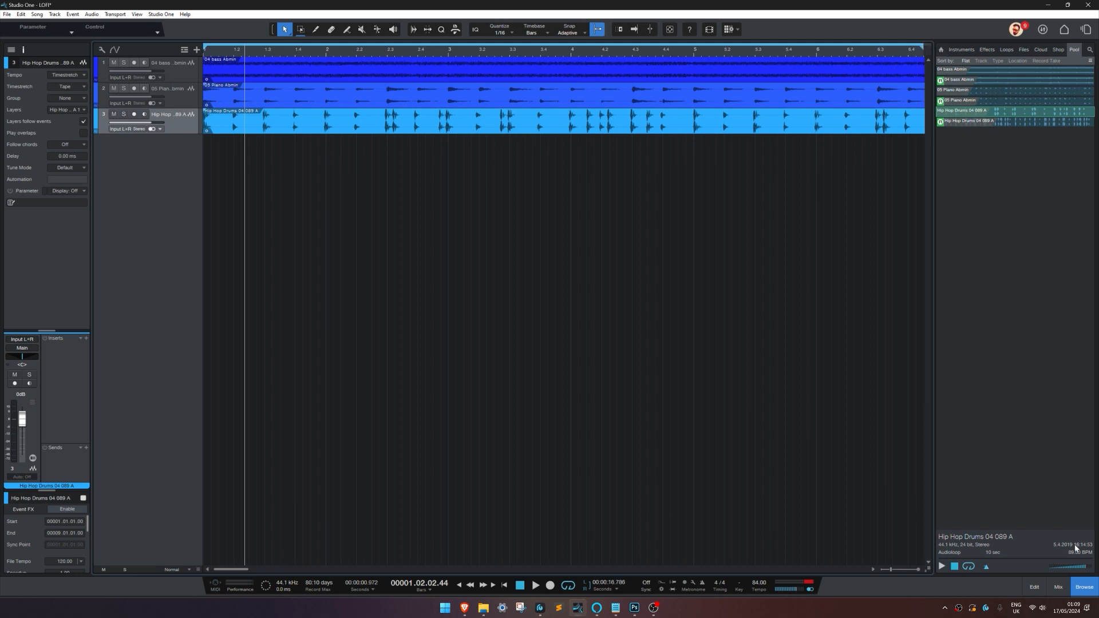
Hide the browser and extend the loop range to the end of the clips at bar 9.
key(F5)
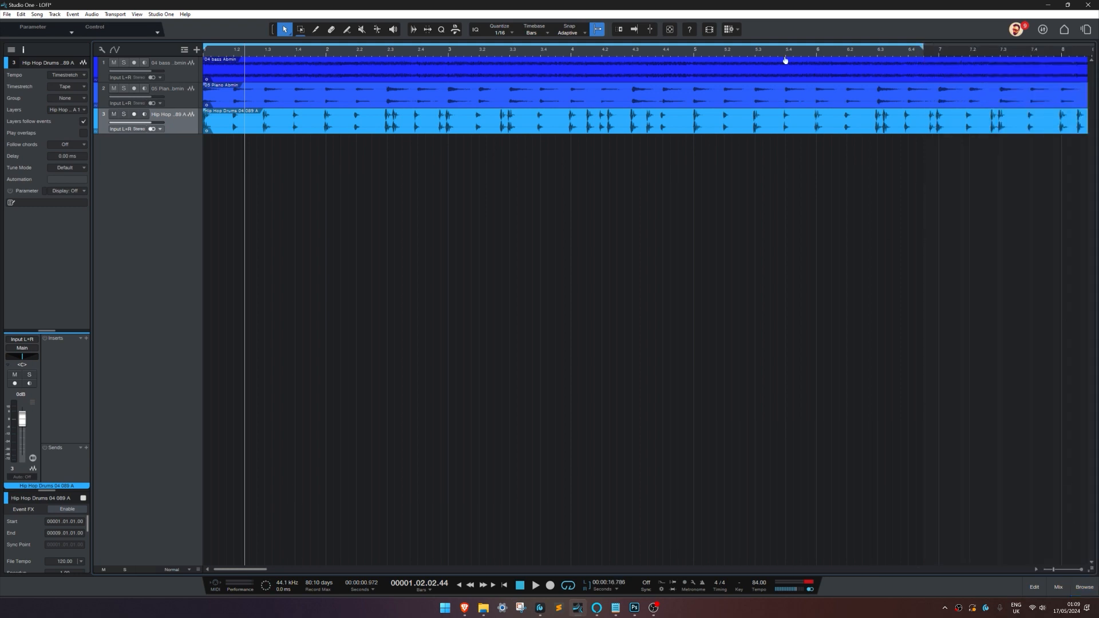
click(669, 29)
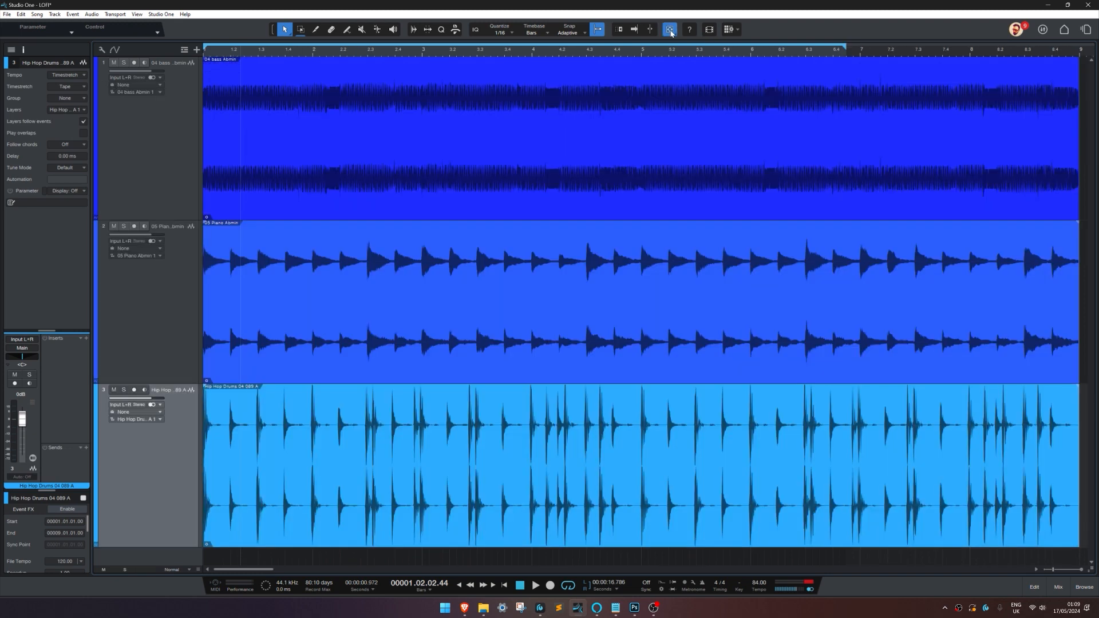
alt+click(1079, 52)
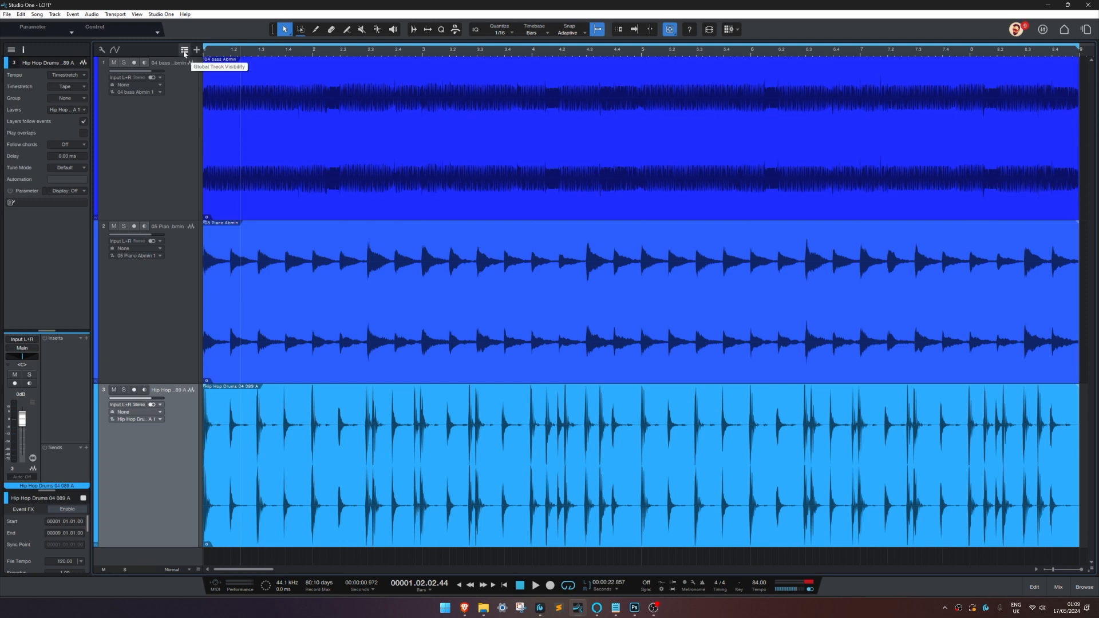
Widen the track header column slightly, then show the Tempo track and make it taller.
drag(216, 91, 268, 97)
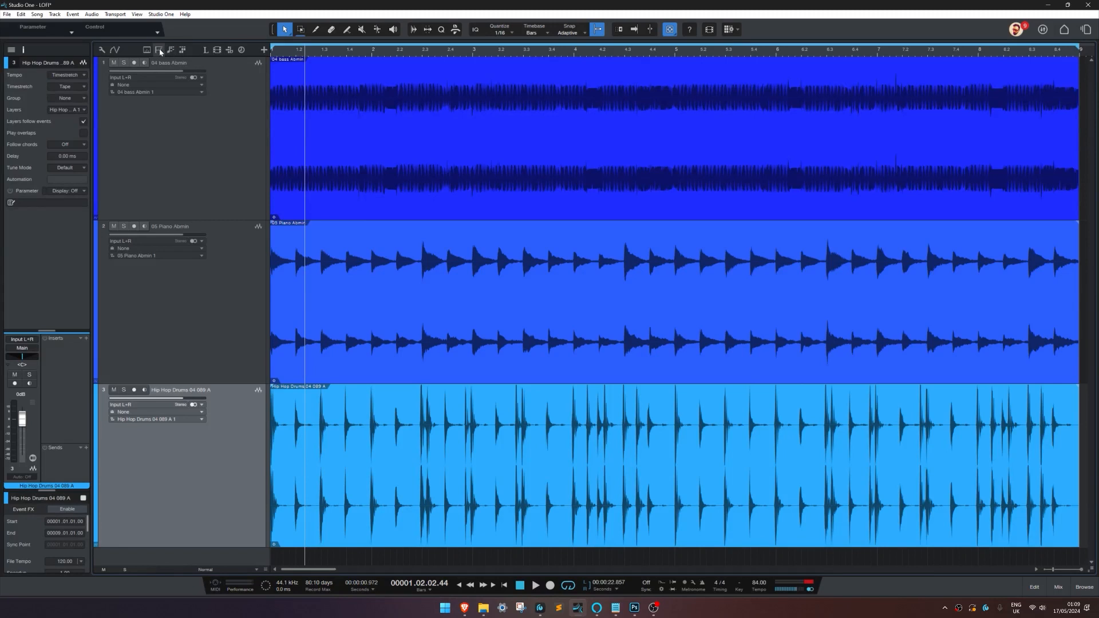
drag(267, 83, 221, 83)
click(201, 50)
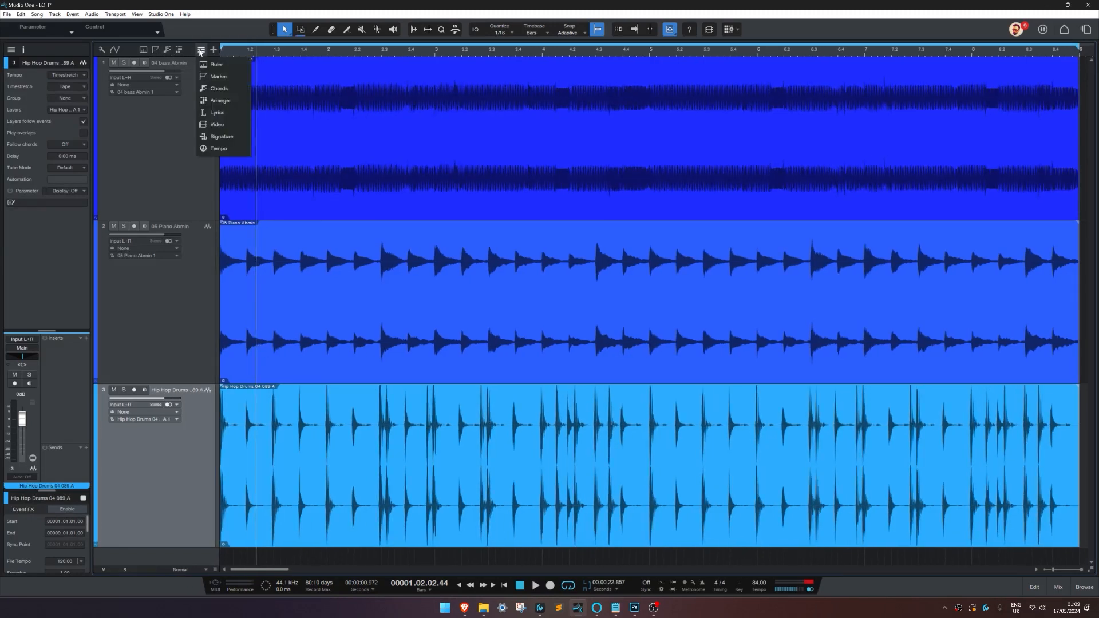
click(218, 148)
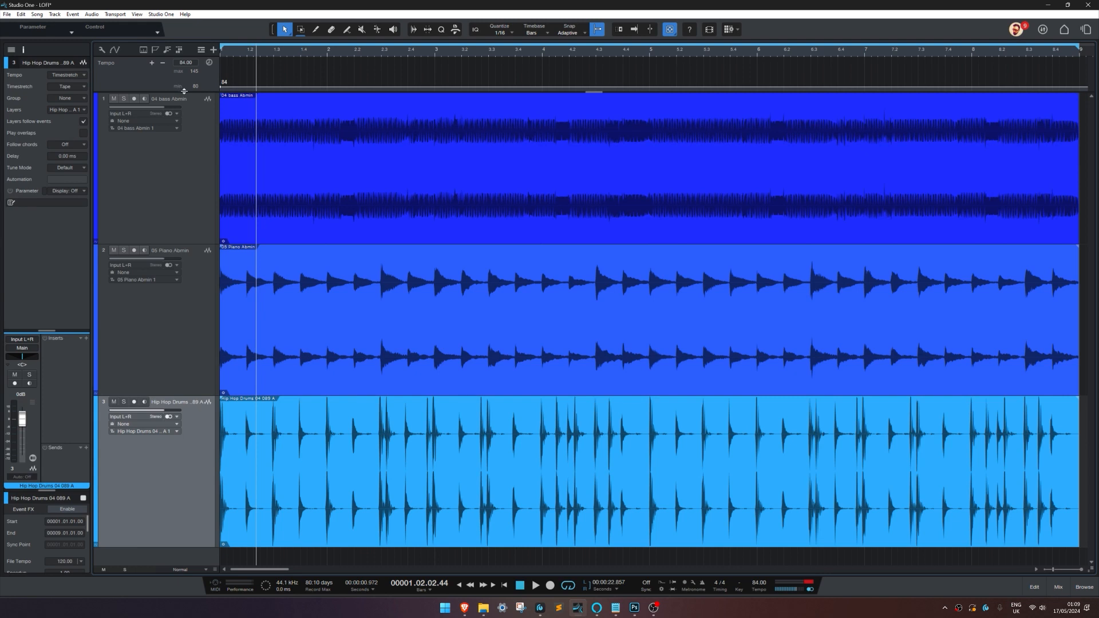
drag(183, 90, 196, 184)
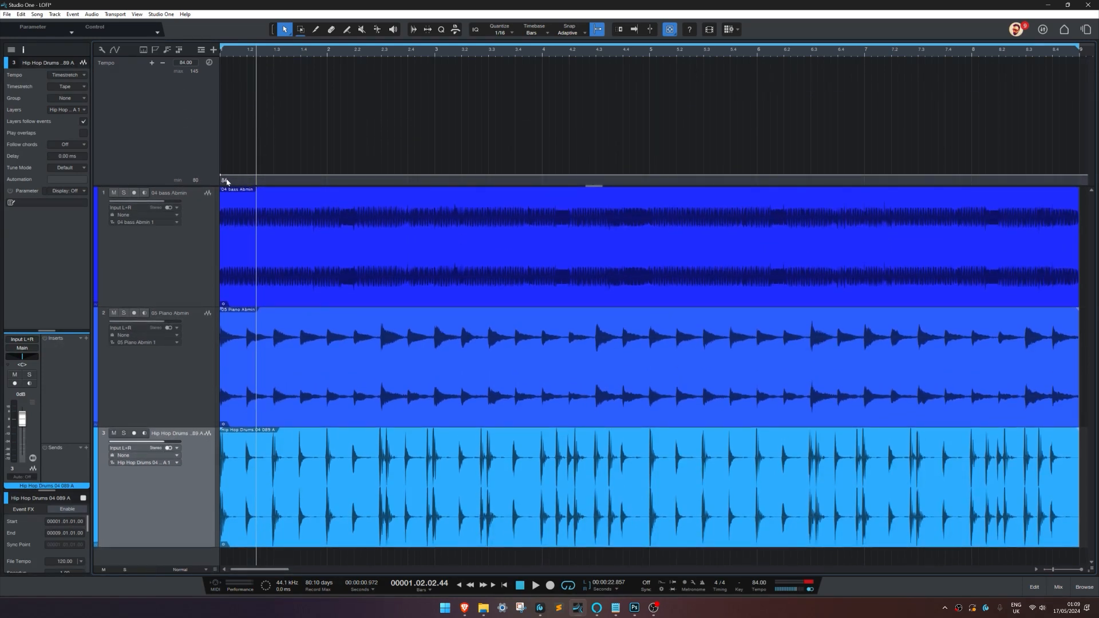
Set the Tempo track's displayed range to a maximum of 100 and a minimum of 60.
mouse_move(221, 179)
double_click(194, 72)
key(Return)
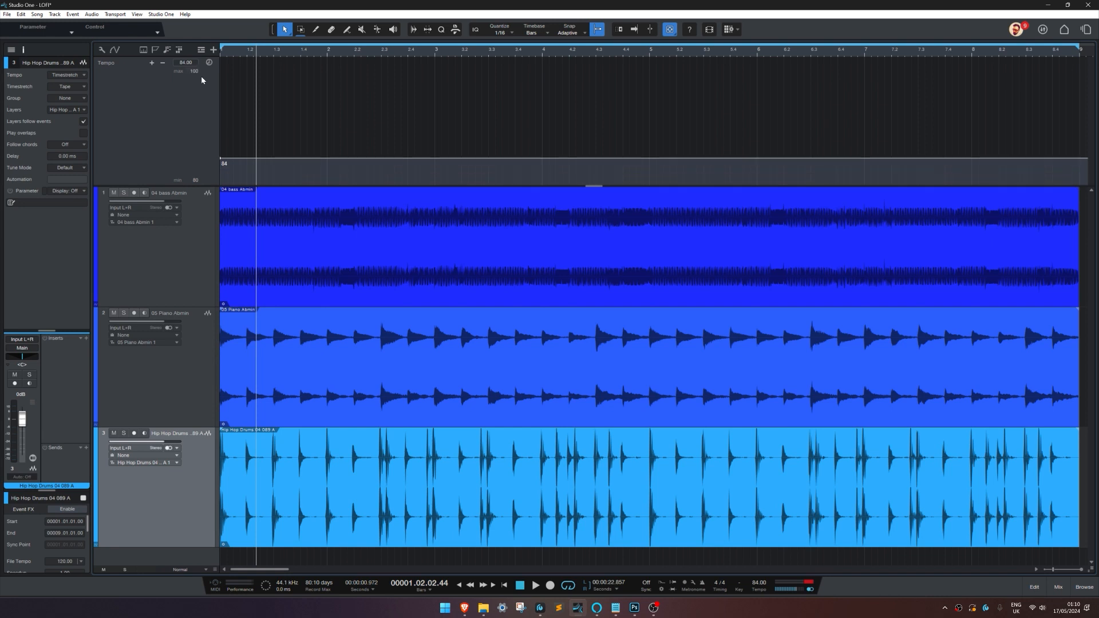
click(193, 179)
text(60)
key(Return)
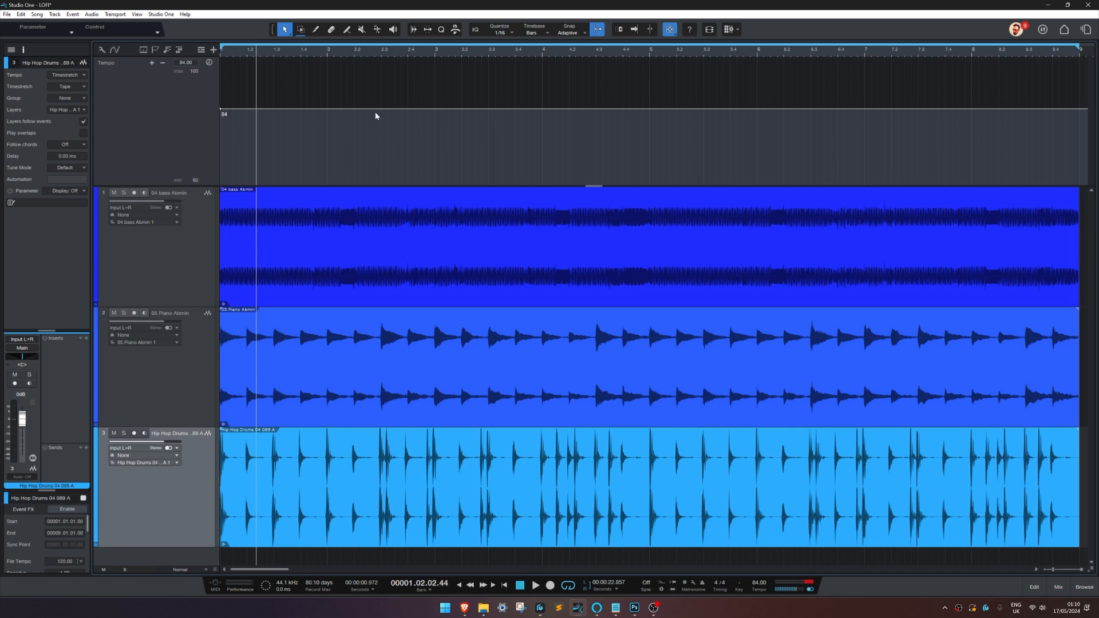
Draw a sine wave with the Paint tool across the Tempo track around 84 BPM, from bar 1 to the end of the clips.
right_click(372, 134)
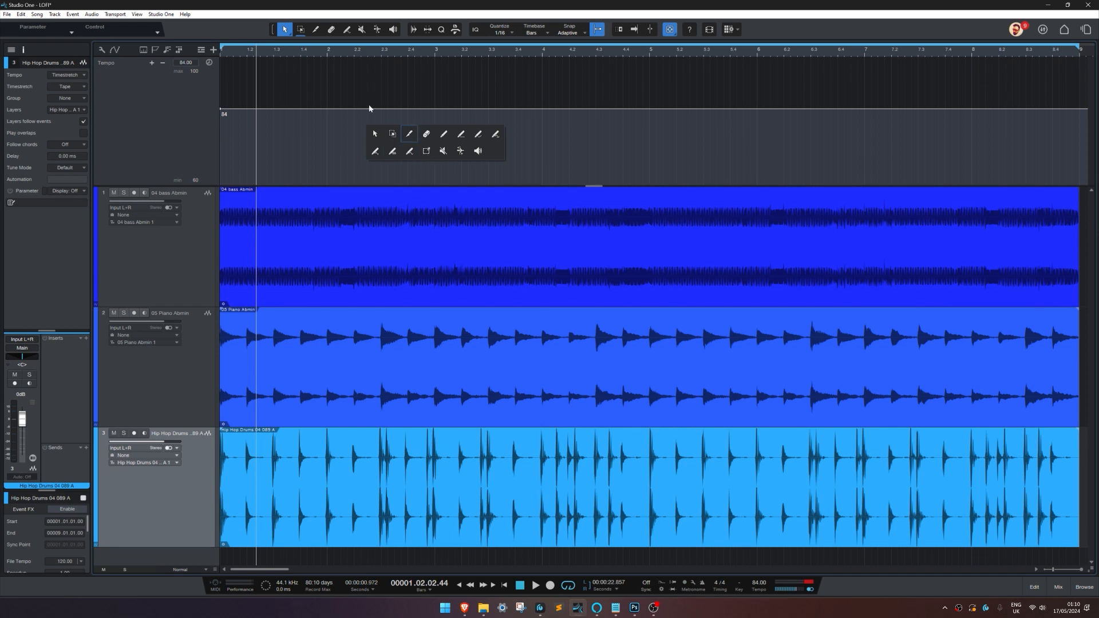
click(250, 36)
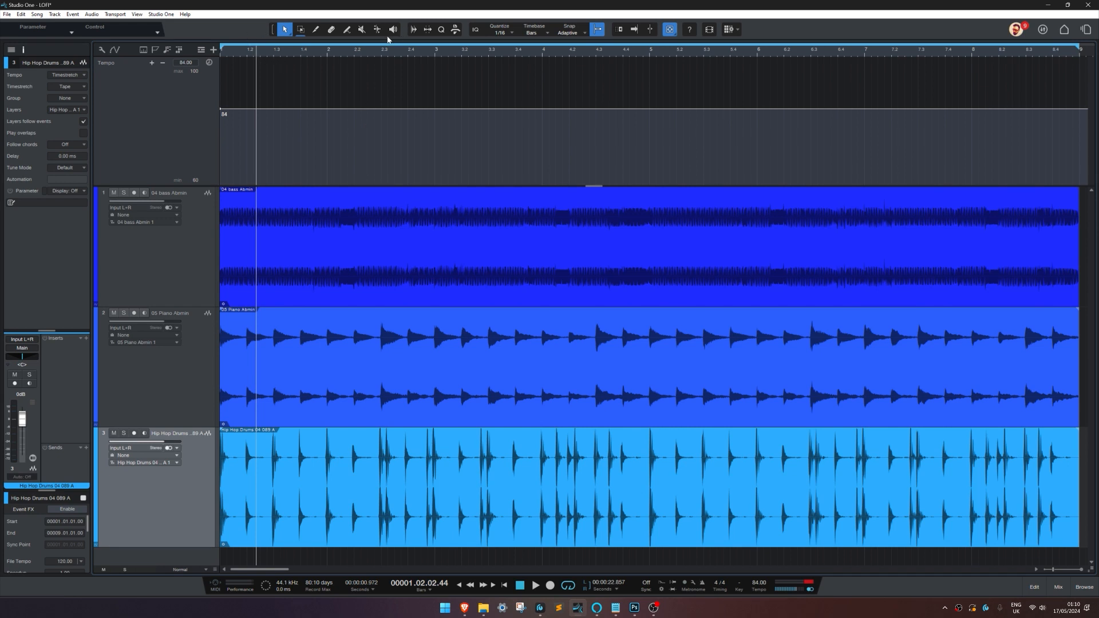
click(348, 31)
click(350, 33)
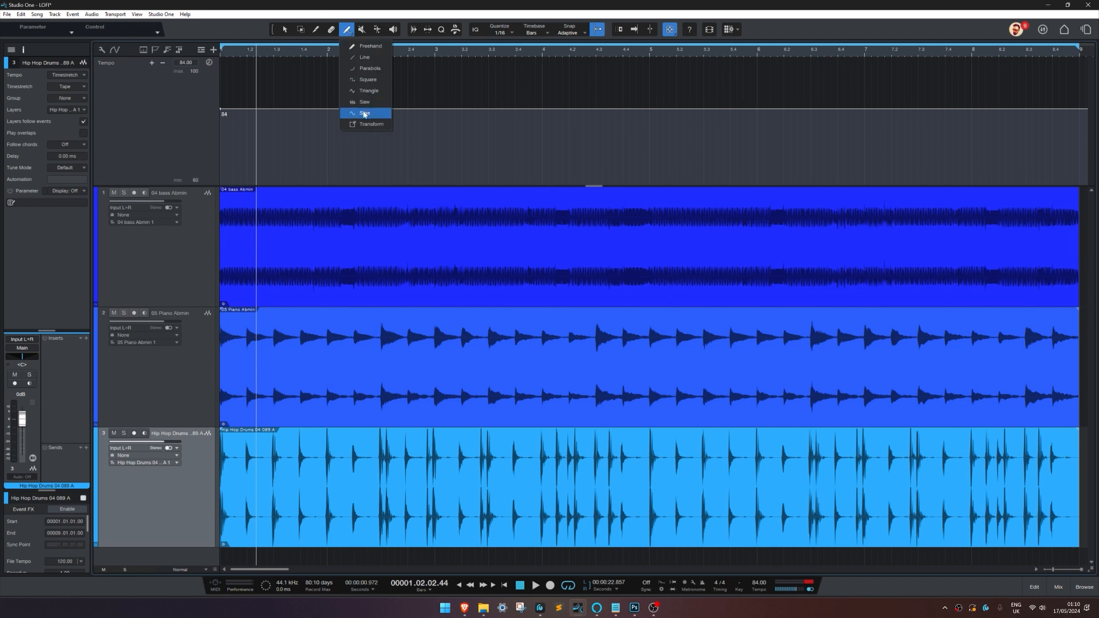
click(364, 113)
right_click(362, 88)
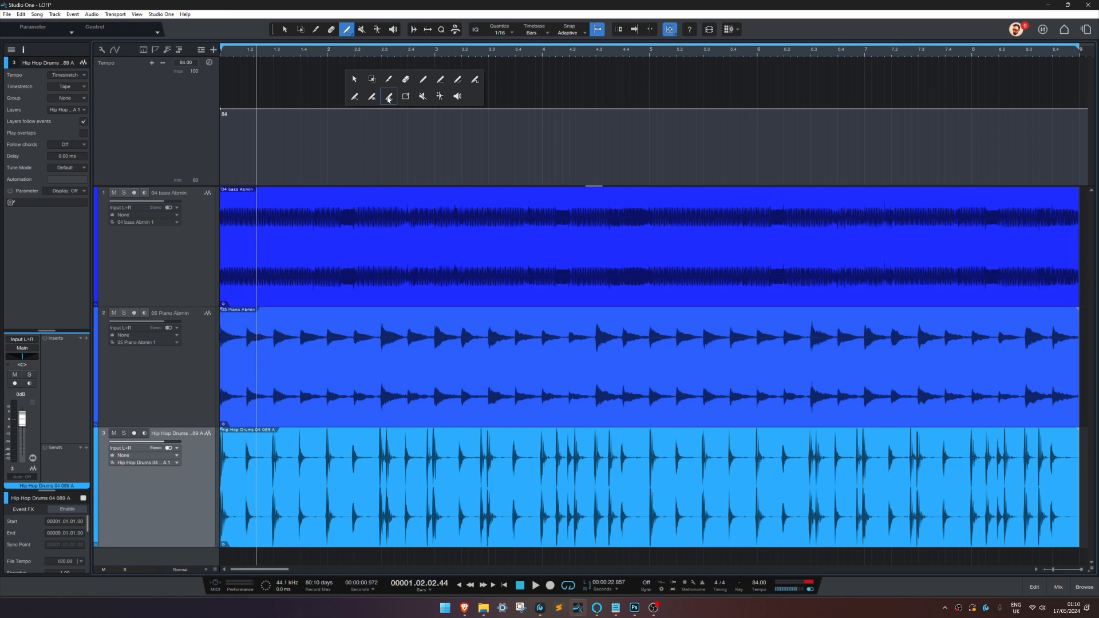
click(388, 99)
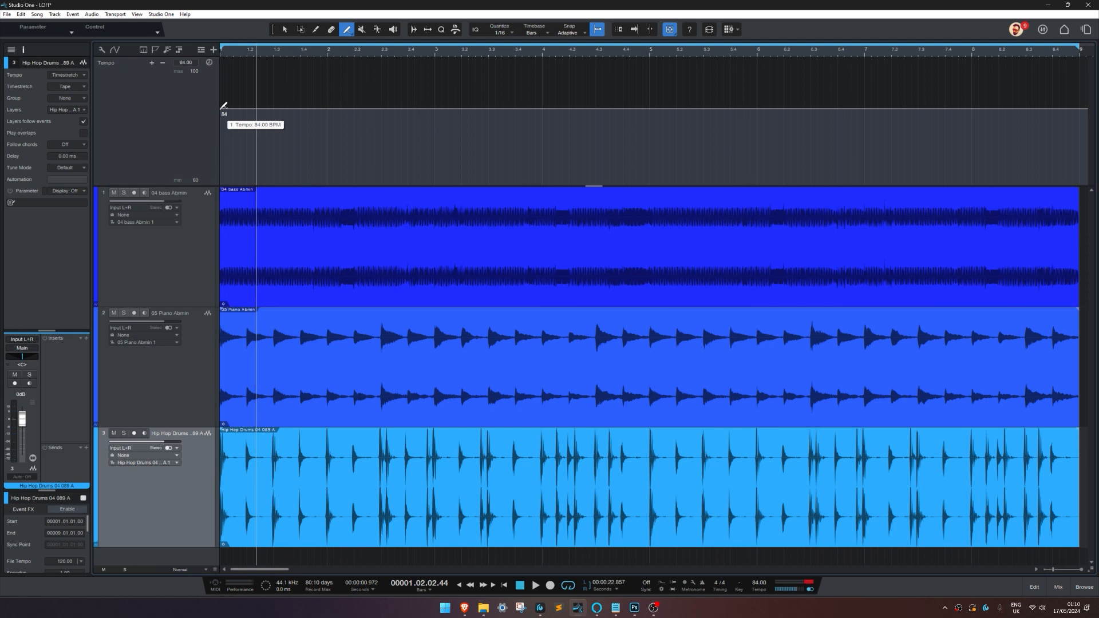
mouse_move(222, 109)
mouse_down()
mouse_move(1065, 109)
mouse_move(1072, 68)
mouse_move(1060, 106)
mouse_move(1079, 101)
mouse_up()
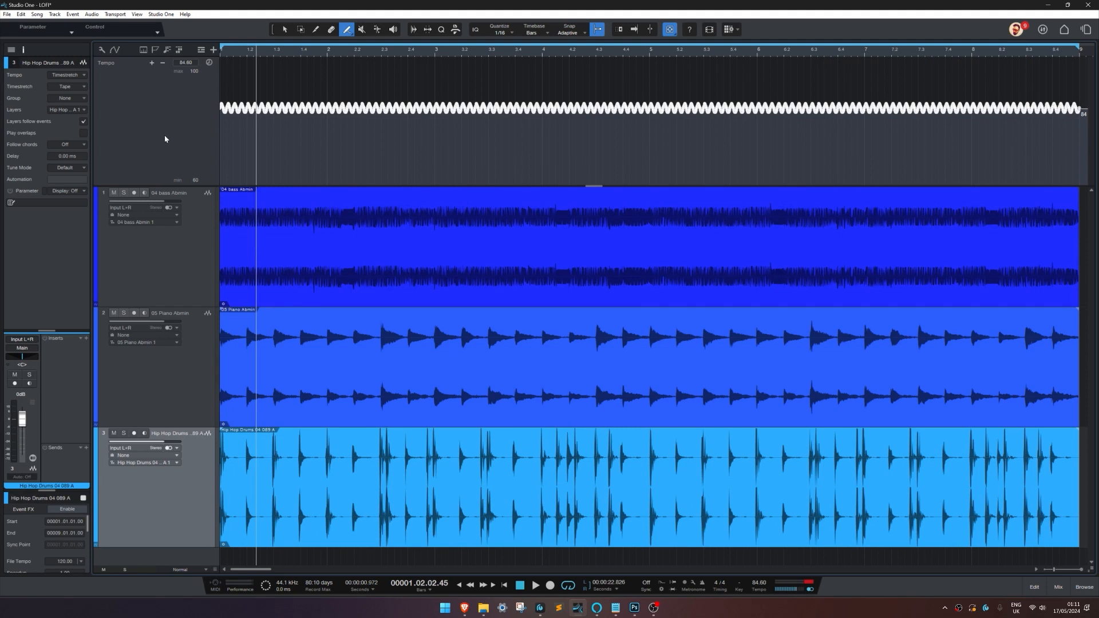
Check the timestretch mode of the bass, piano and drum tracks, and play the song from the start to hear the tempo wobble.
click(166, 271)
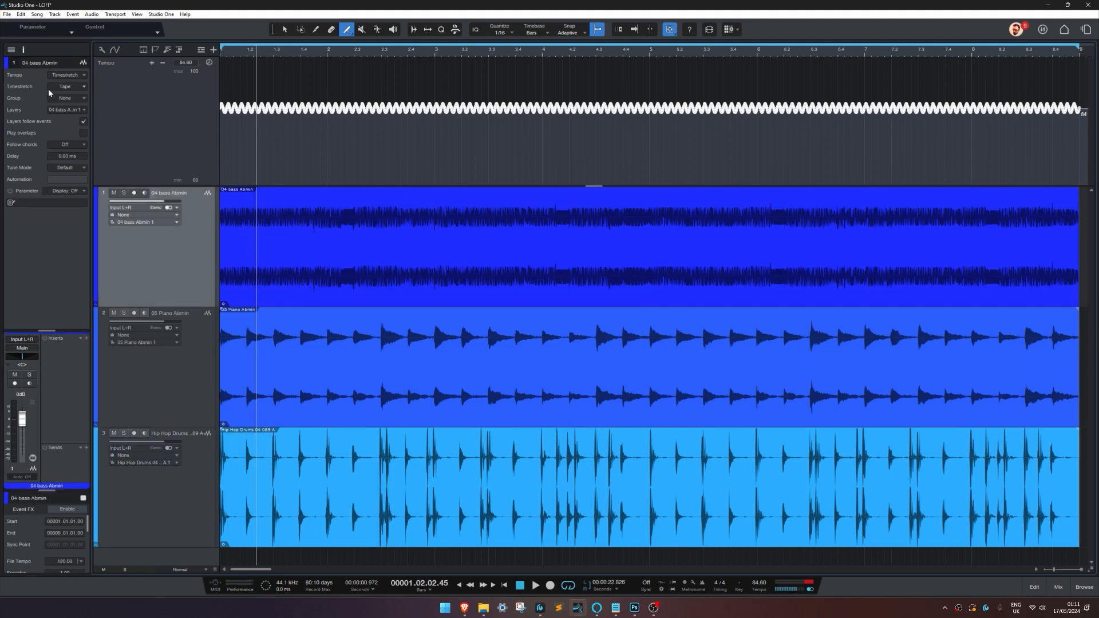
click(173, 398)
click(184, 481)
click(188, 387)
click(188, 286)
key(Home)
key(space)
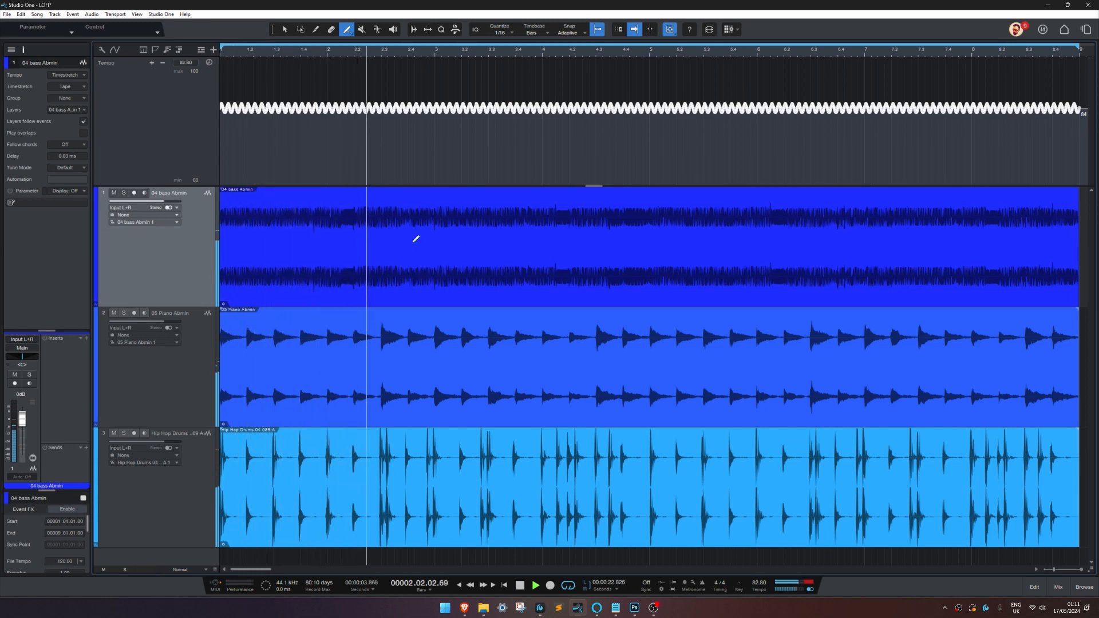
key(space)
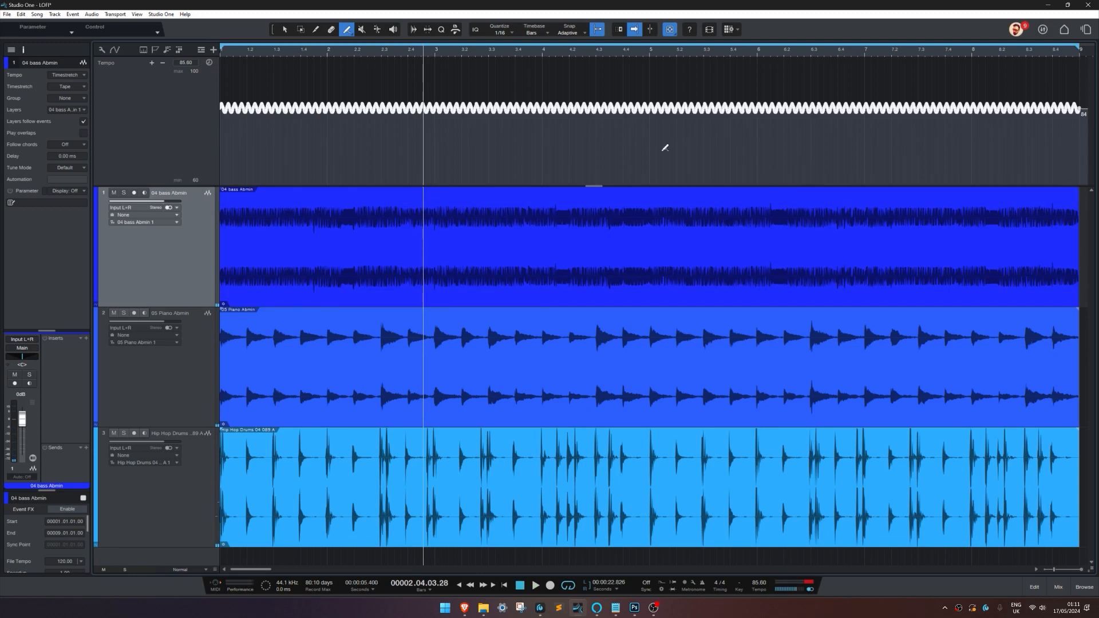
Select the whole sine curve on the Tempo track with the Transform paint tool and compress it vertically to roughly a third of its height.
key(1)
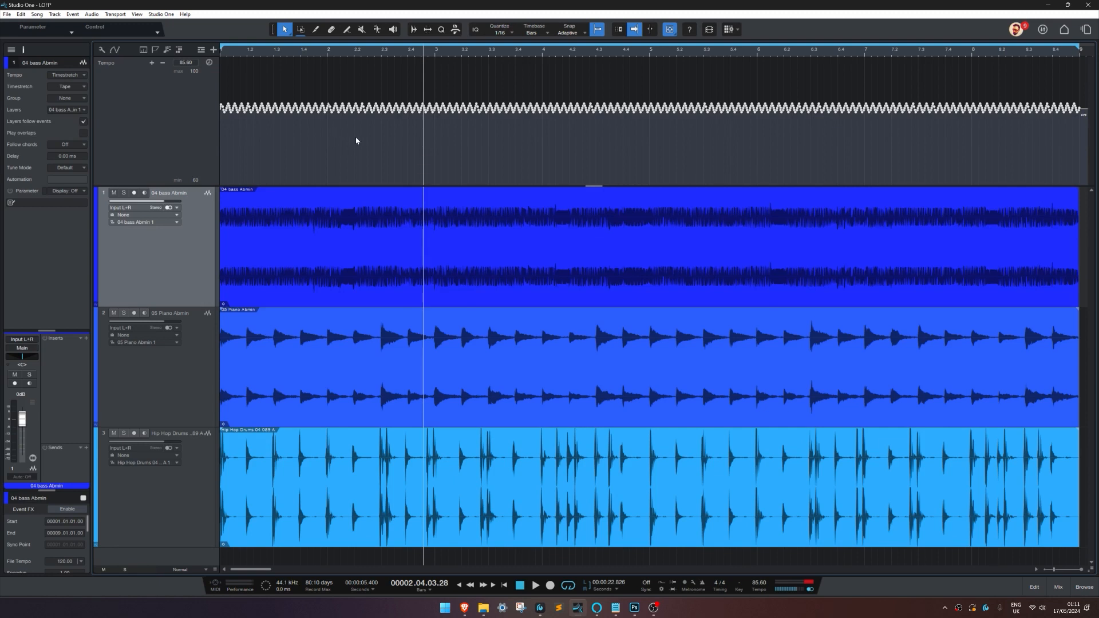
right_click(465, 136)
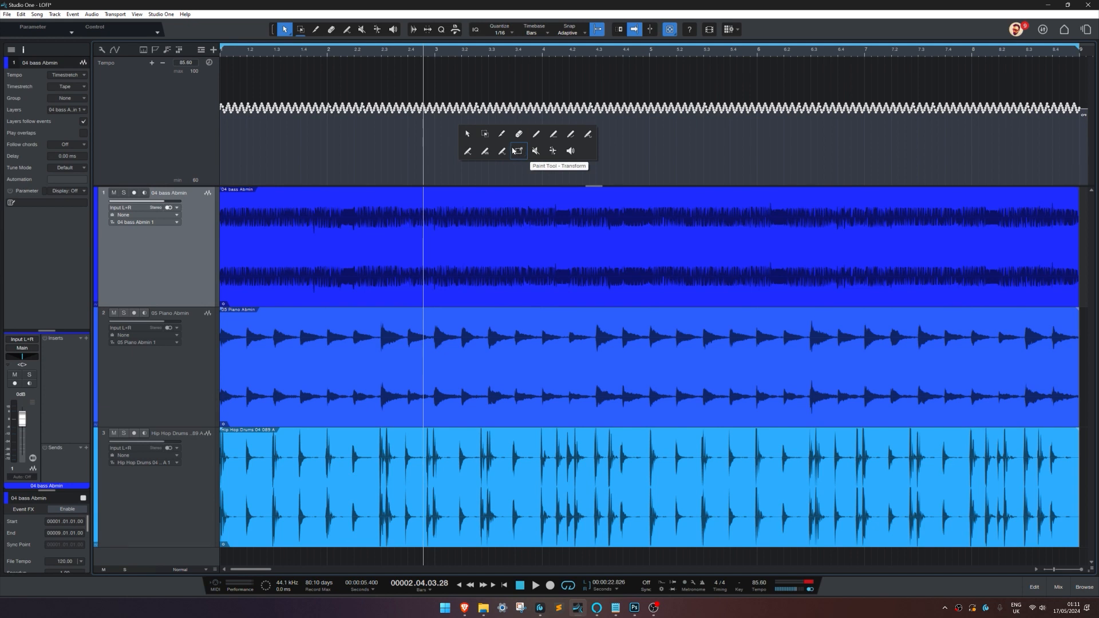
click(518, 151)
drag(1083, 92, 220, 134)
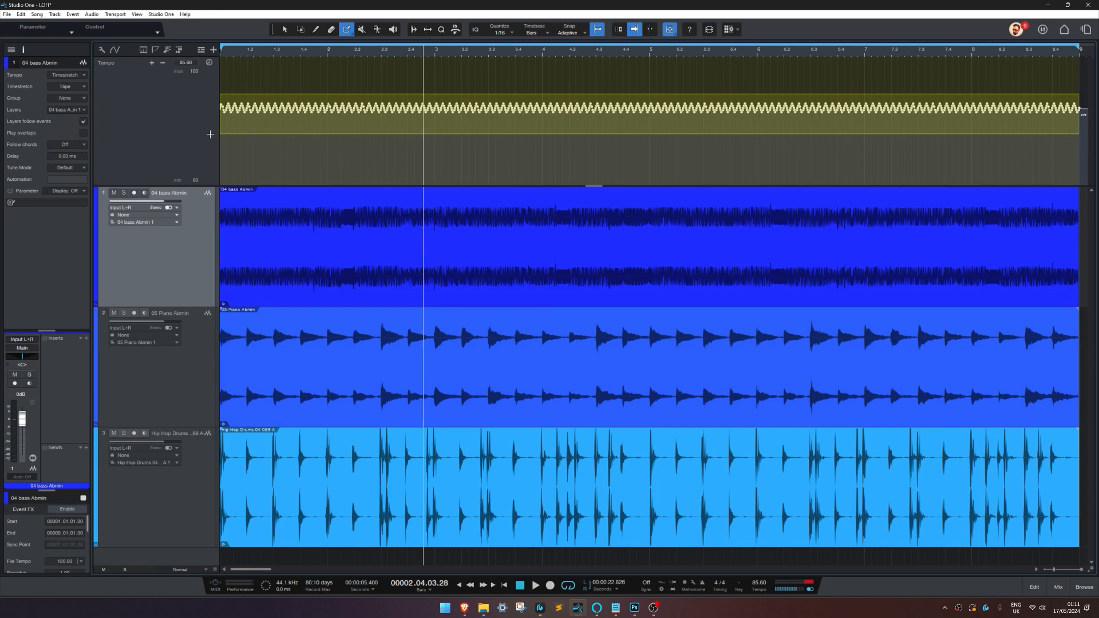
drag(652, 94, 649, 105)
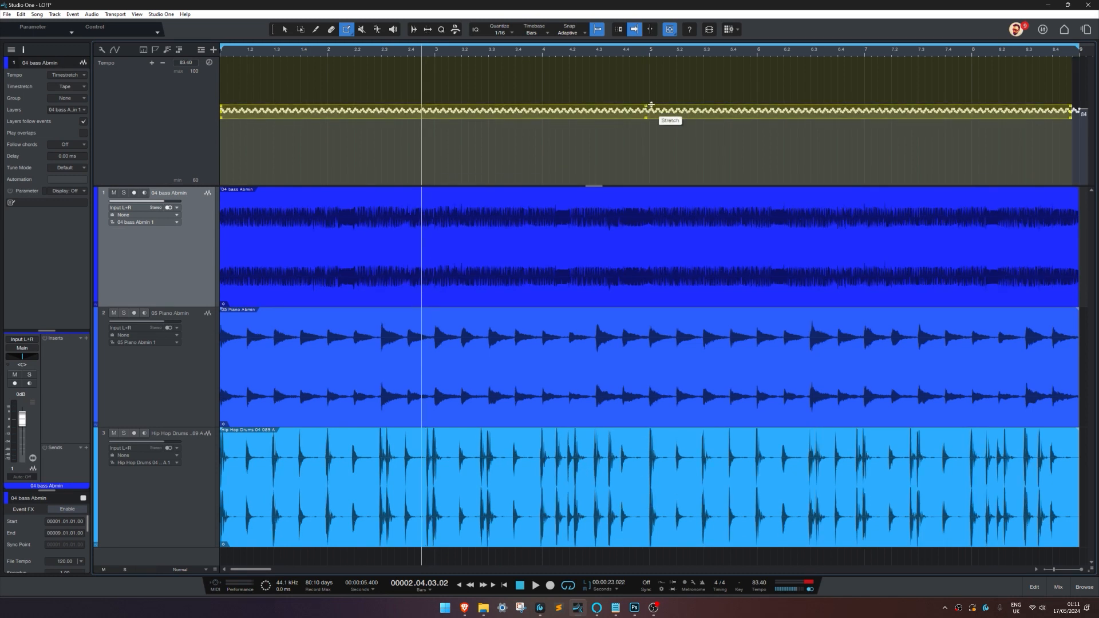
Play the song from the start while slightly reducing the tempo curve's height further, then return to the Arrow tool and stop playback.
key(Home)
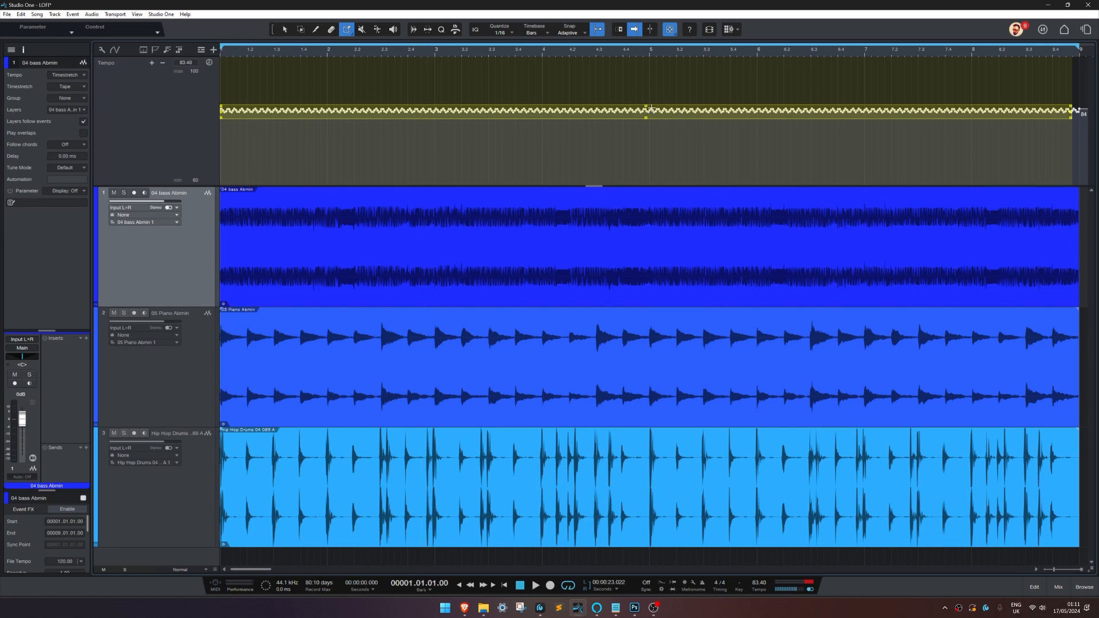
key(space)
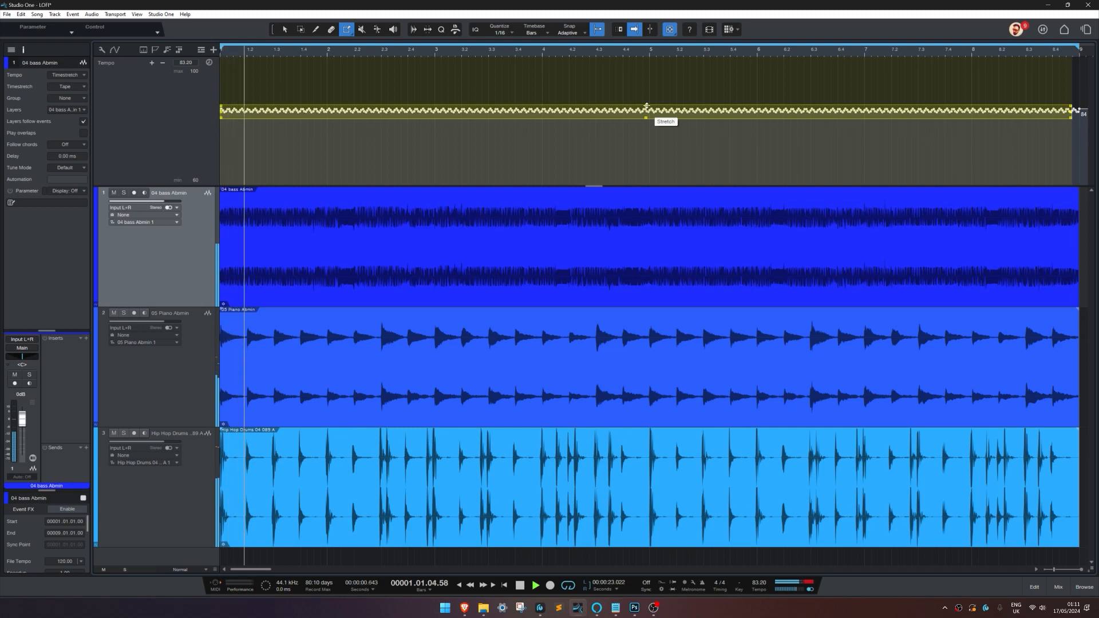
mouse_move(645, 107)
mouse_down()
mouse_move(653, 86)
mouse_move(658, 109)
mouse_move(645, 109)
mouse_up()
key(1)
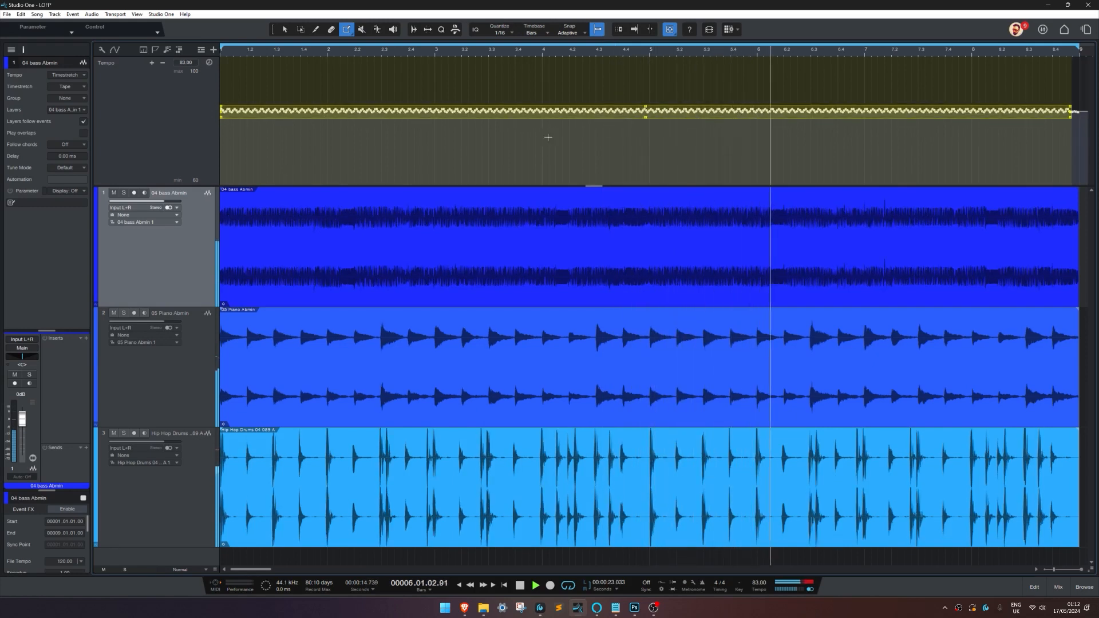
click(463, 159)
key(w)
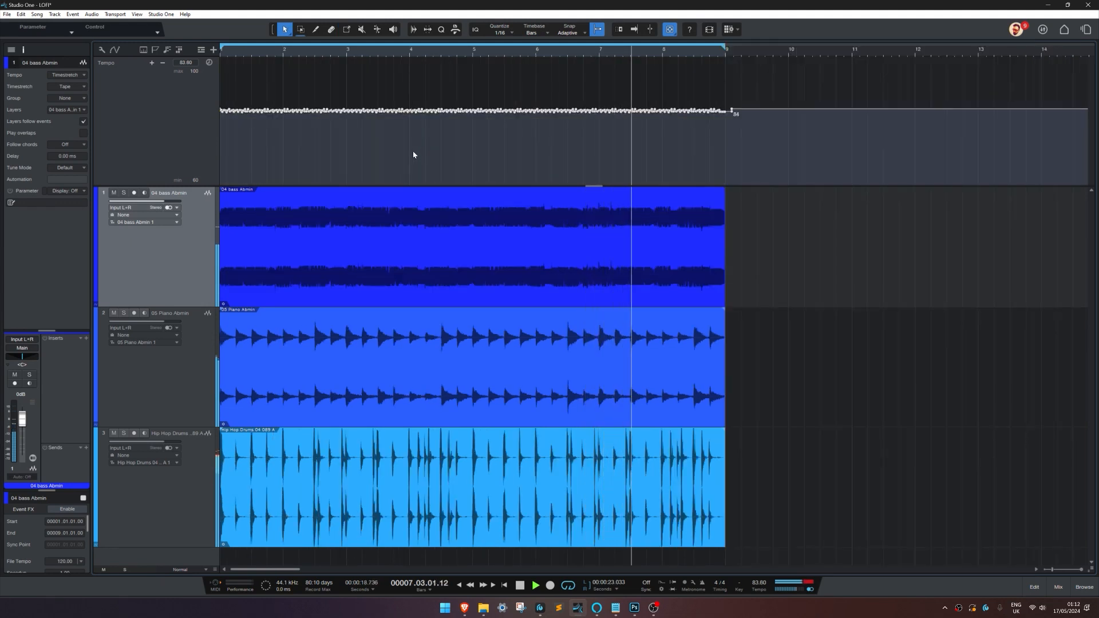
key(e)
key(space)
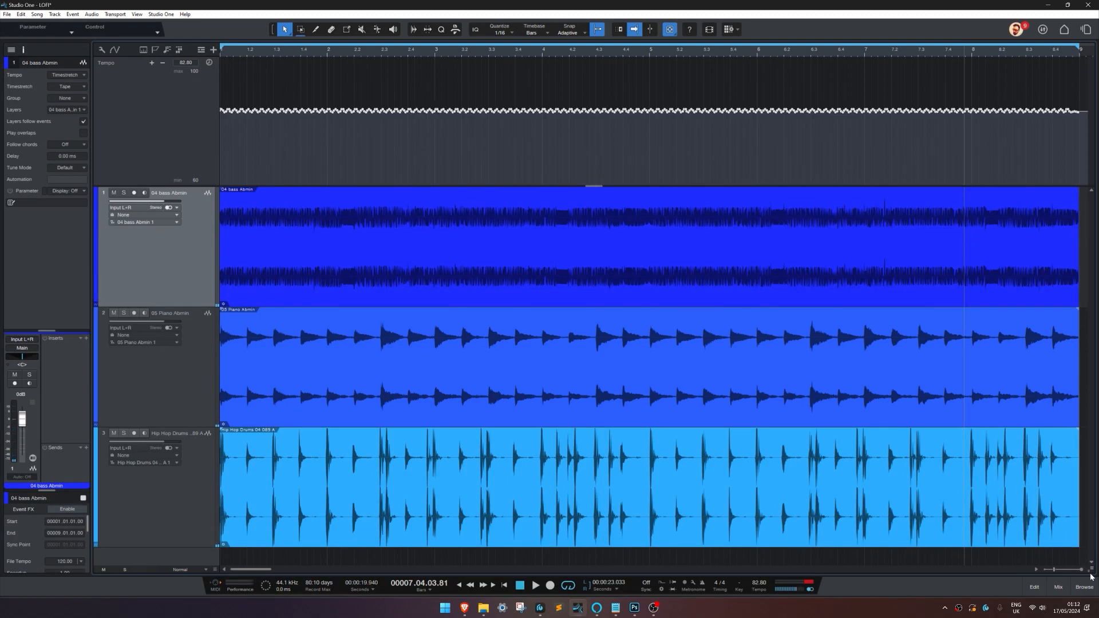
Search the loops in the browser for "crackle" and add Fx Vinylcrackle.wav on a new track below the drums at bar 1.
click(1084, 587)
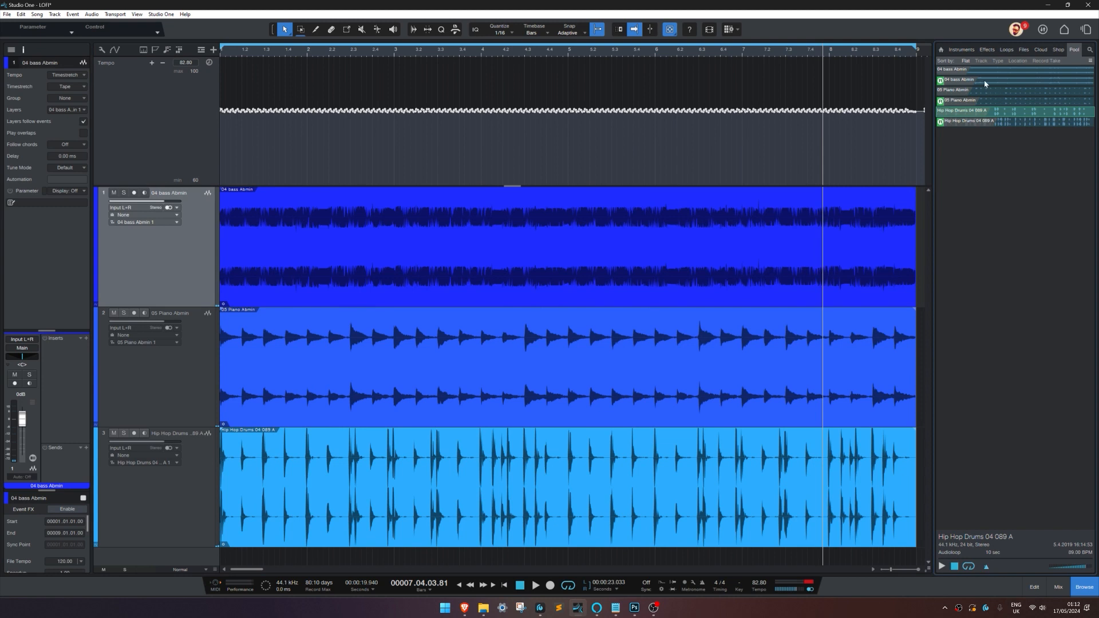
click(1002, 52)
text(crackle)
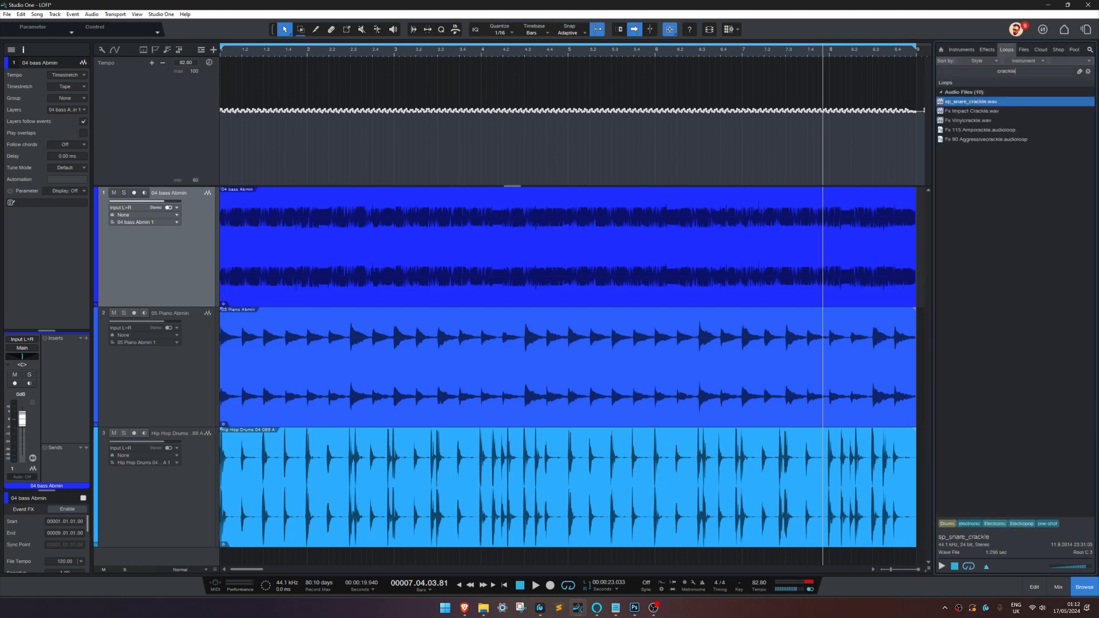
drag(967, 120, 231, 558)
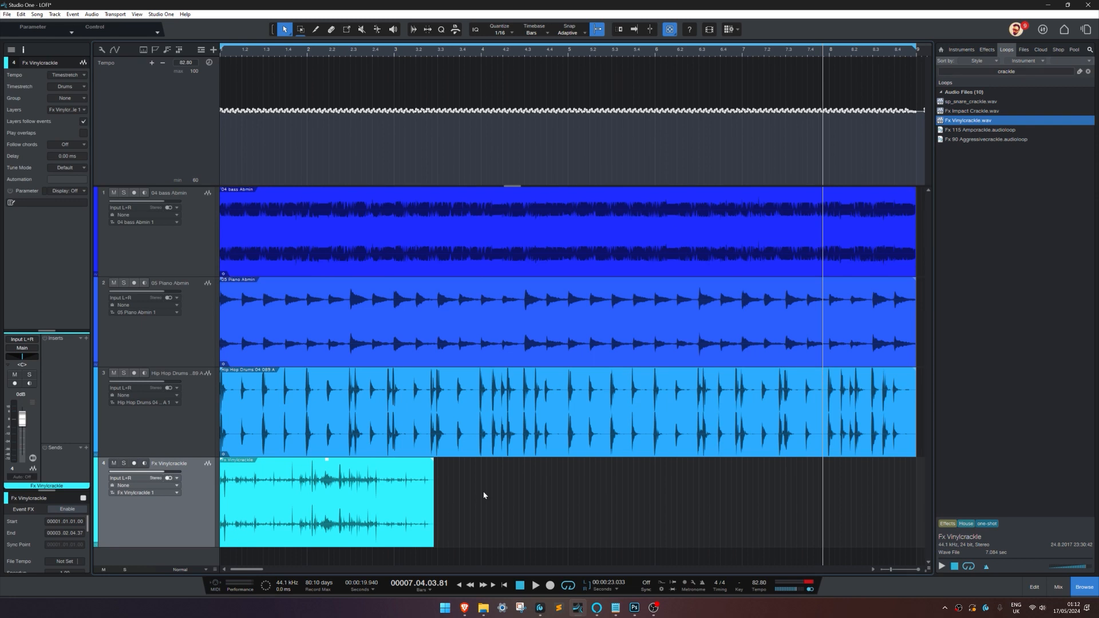
Time-stretch the vinyl crackle event to end at bar 4 and duplicate it twice.
drag(433, 493, 482, 504)
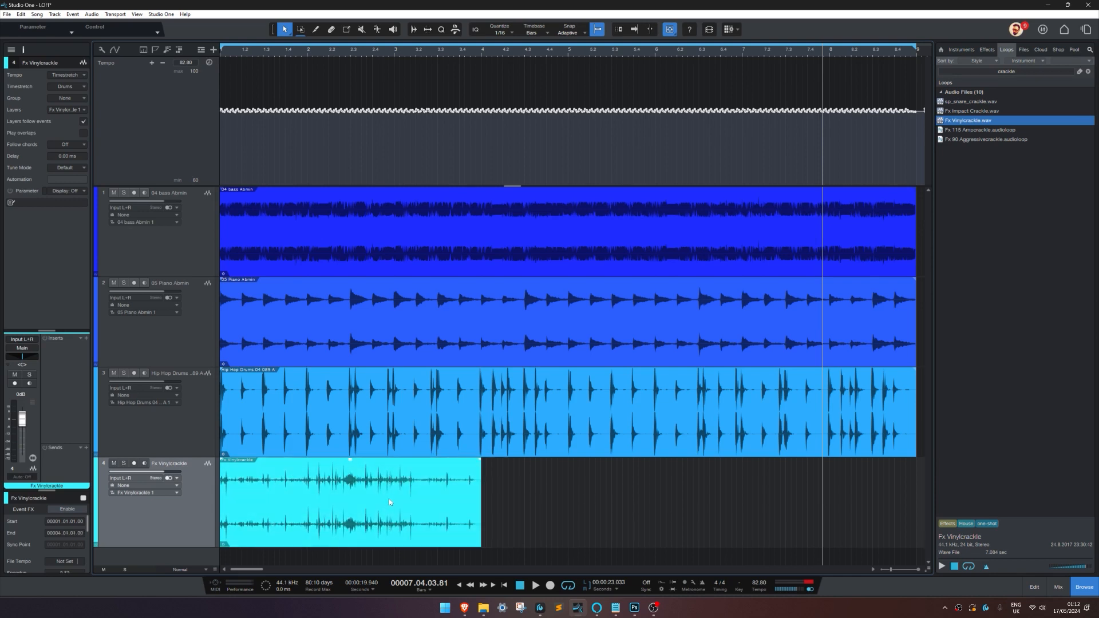
key(d)
key(d)
key(w)
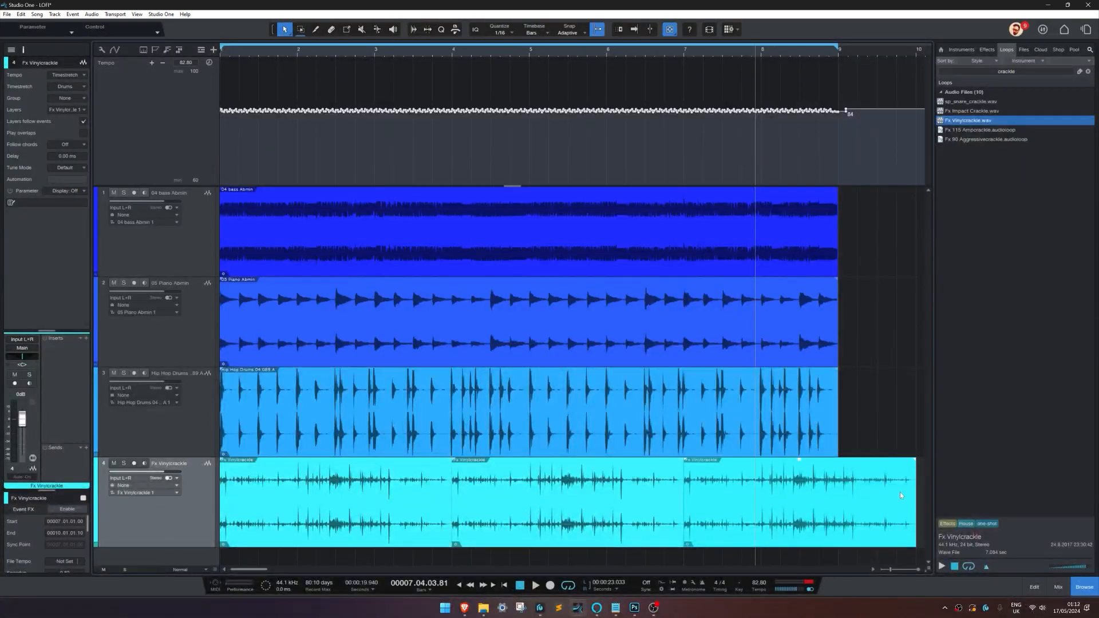
Trim the last vinyl crackle event to end at bar 9 and merge the crackle events into one audio part.
drag(918, 491, 839, 492)
key(shift+f)
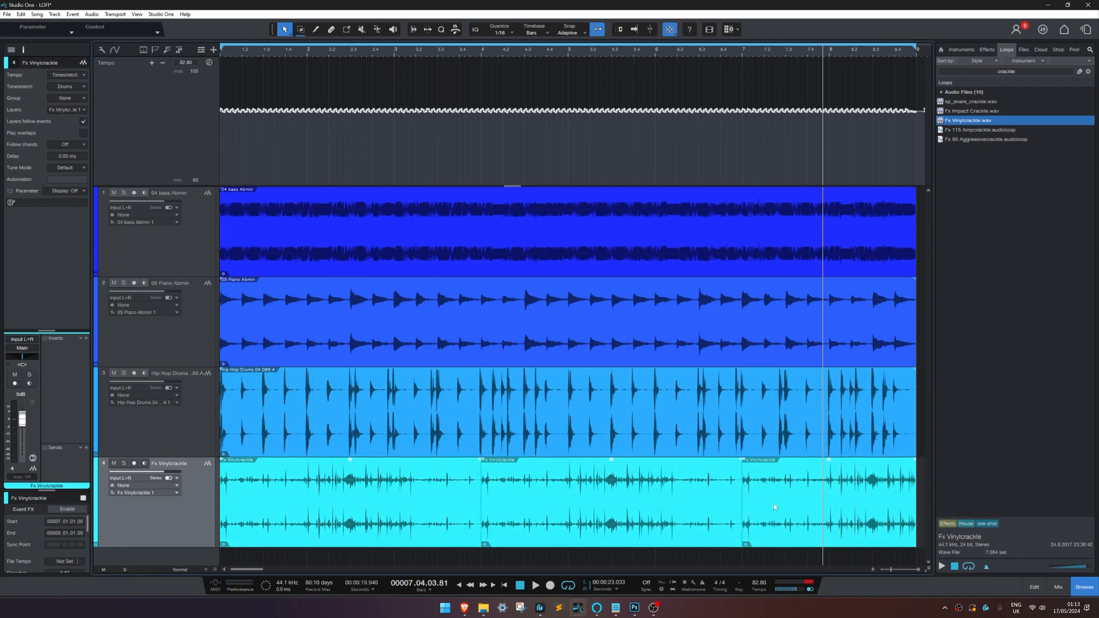
key(g)
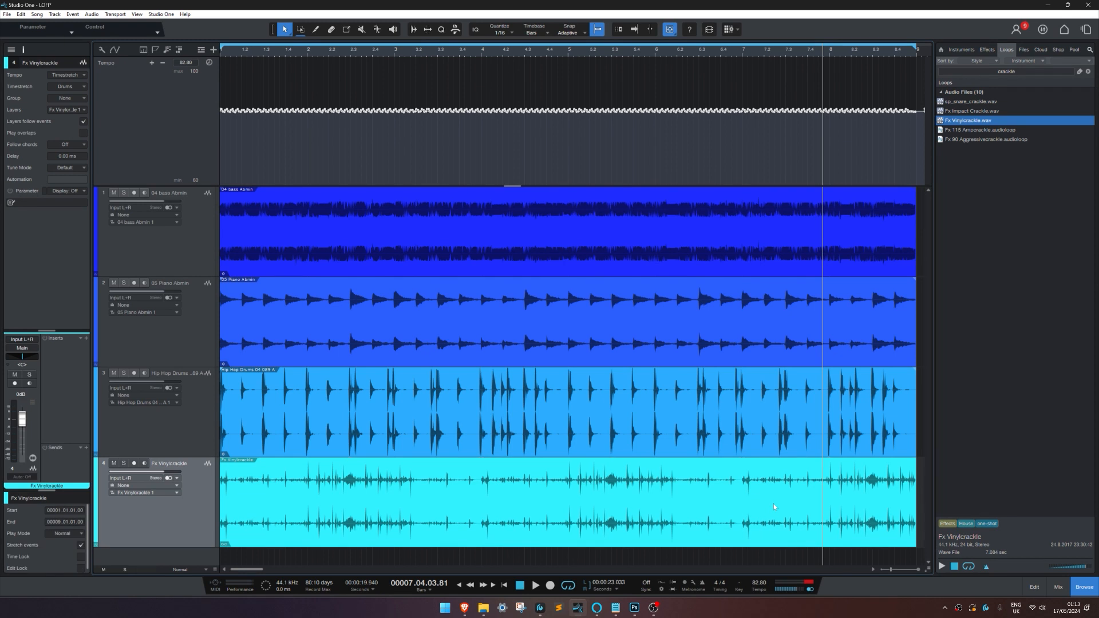
Colour the bass track red.
click(199, 268)
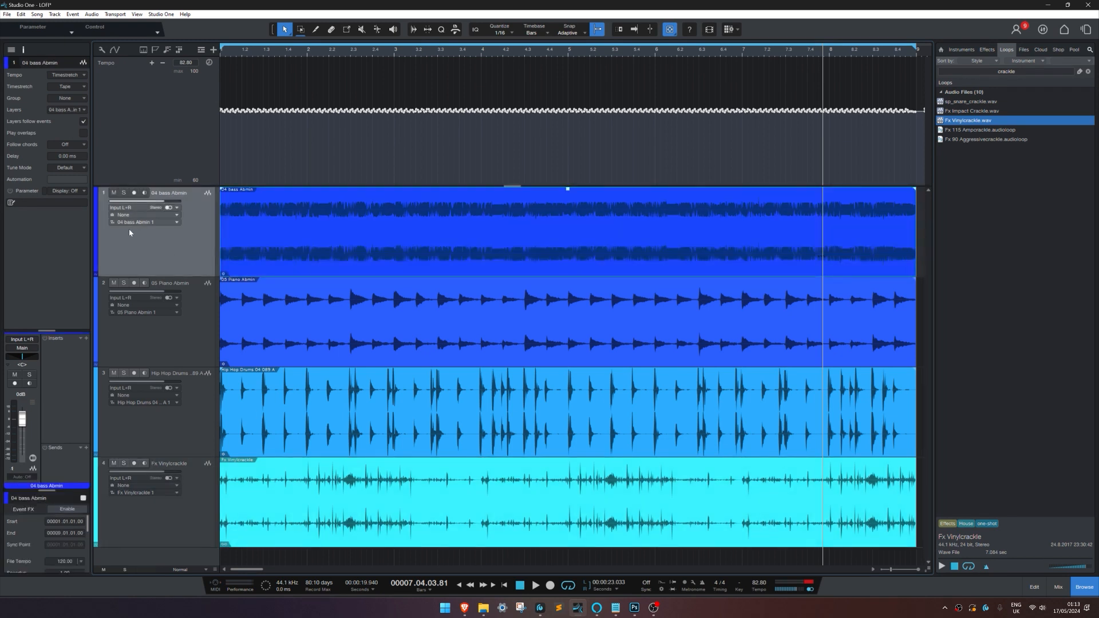
click(98, 206)
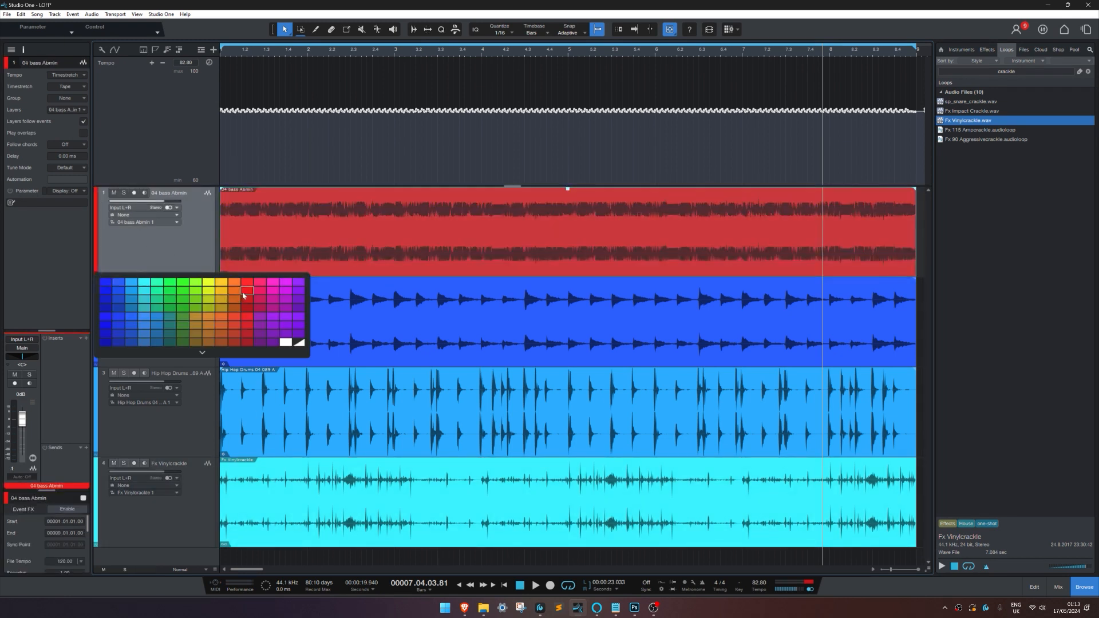
click(243, 292)
click(184, 337)
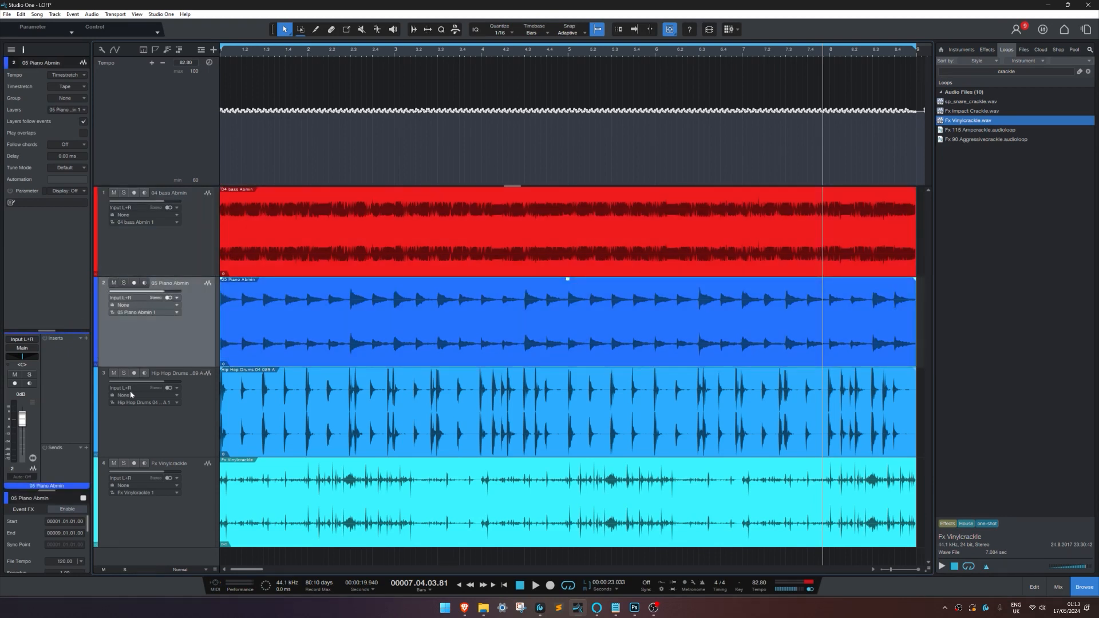
Colour the drum track yellow and the vinyl crackle track magenta.
click(171, 434)
click(98, 392)
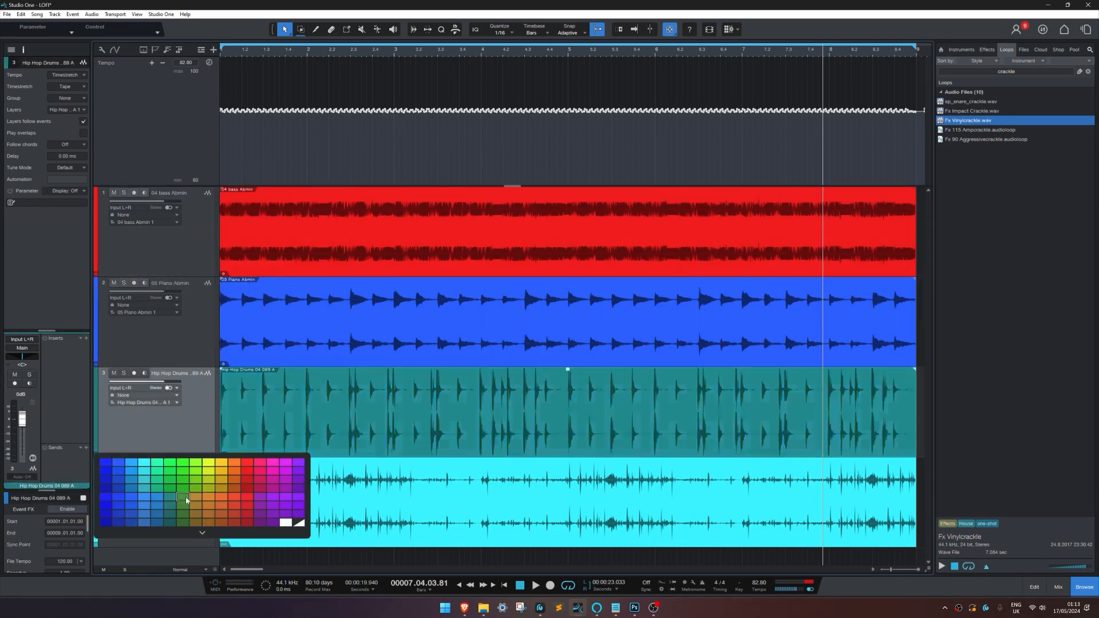
click(221, 464)
click(197, 499)
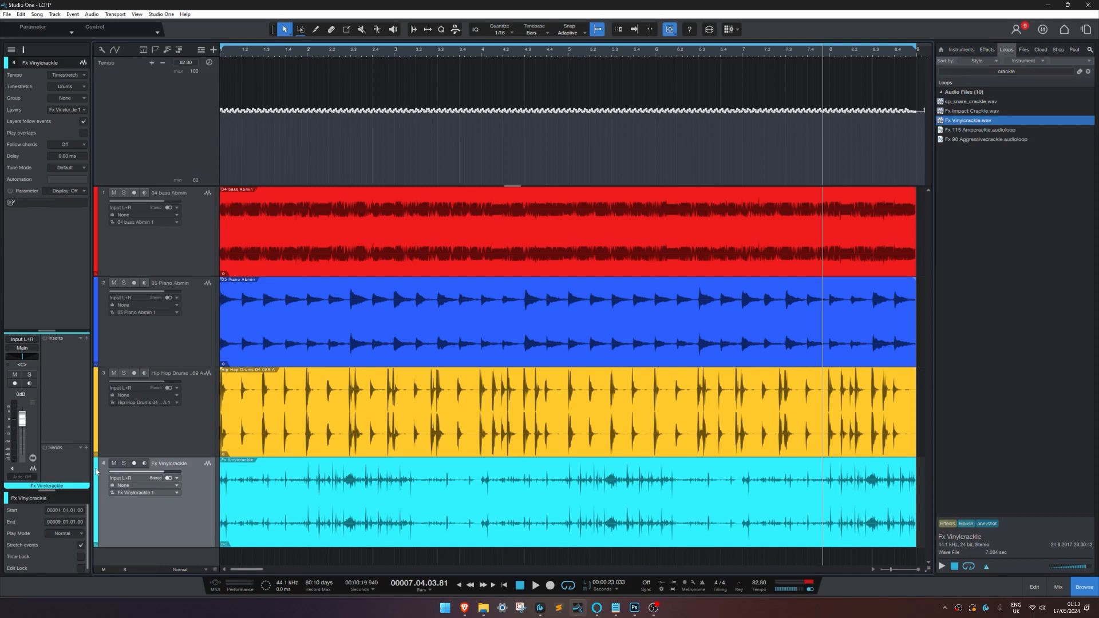
click(96, 471)
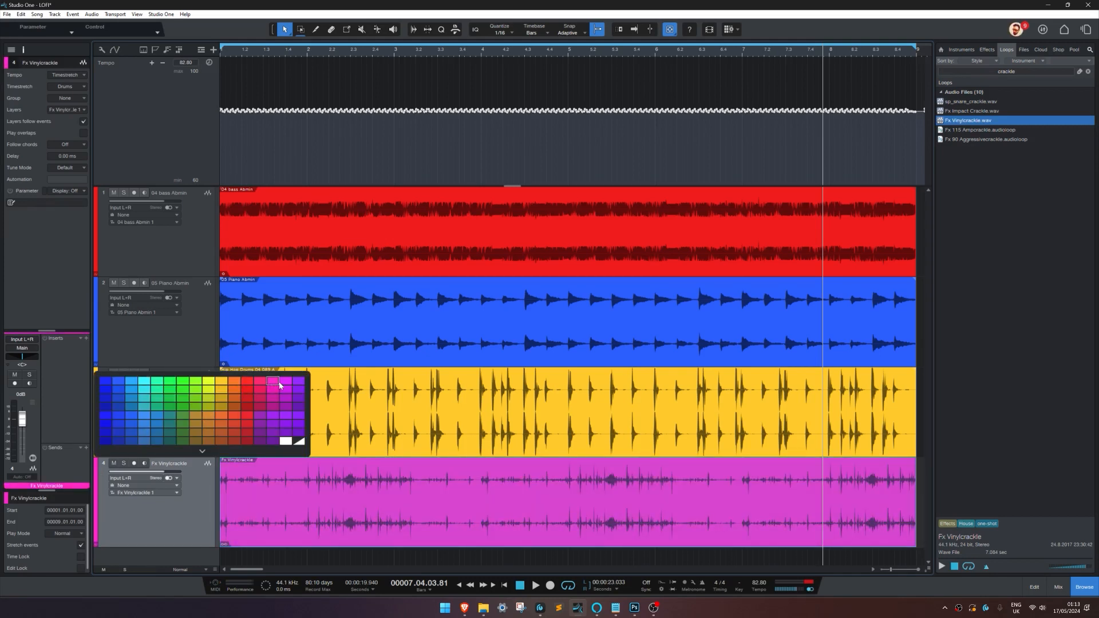
click(286, 381)
click(243, 562)
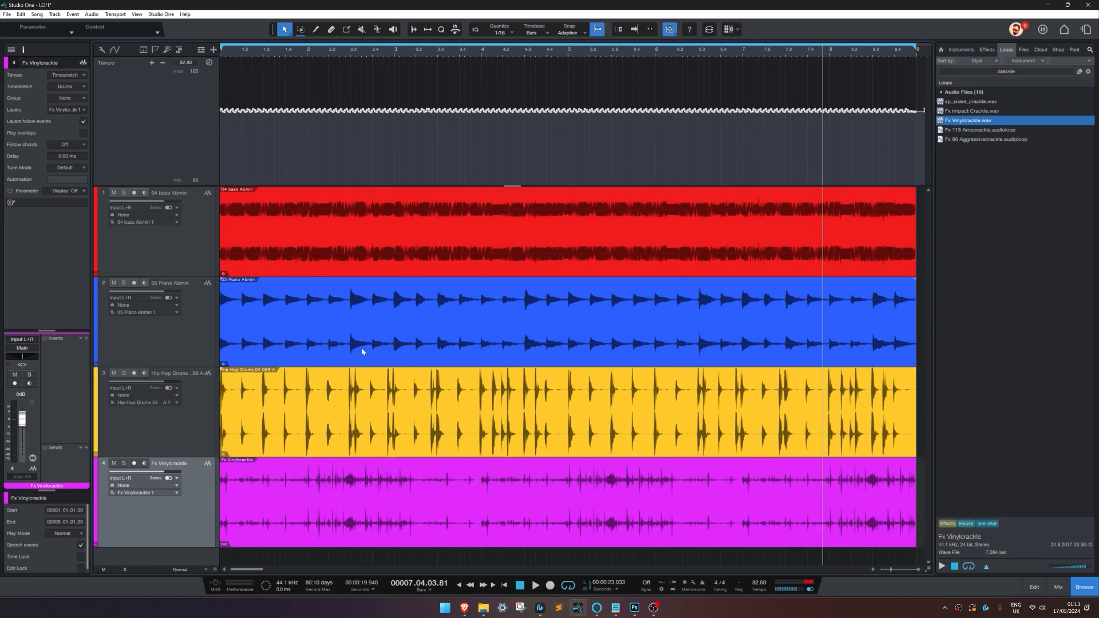
Replace the browser with the mixer console and play the song from the start.
key(w)
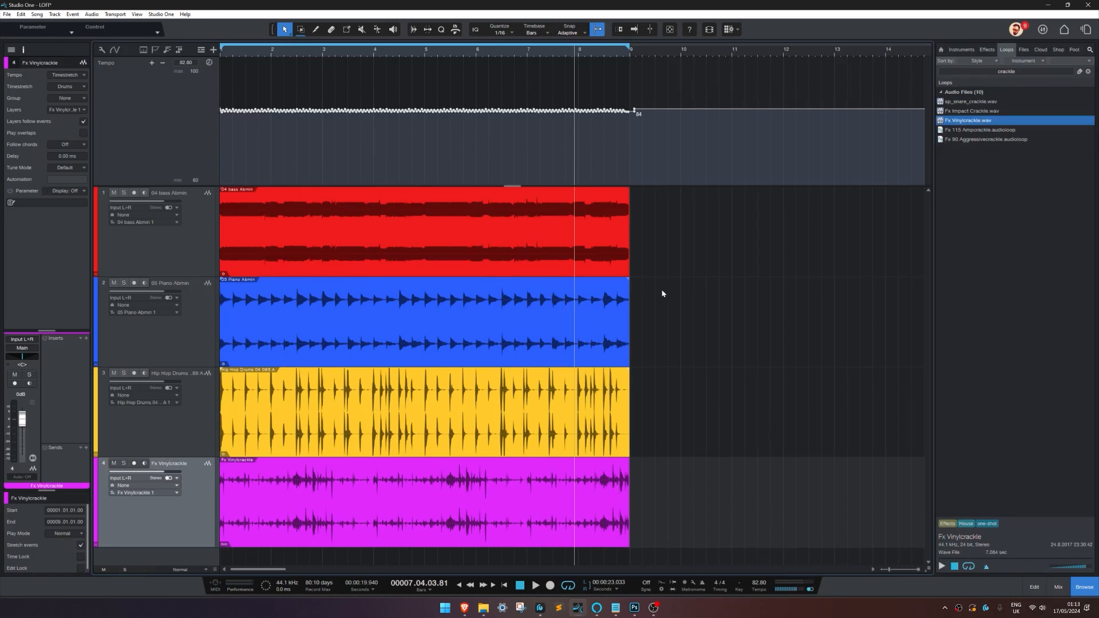
key(F5)
key(F3)
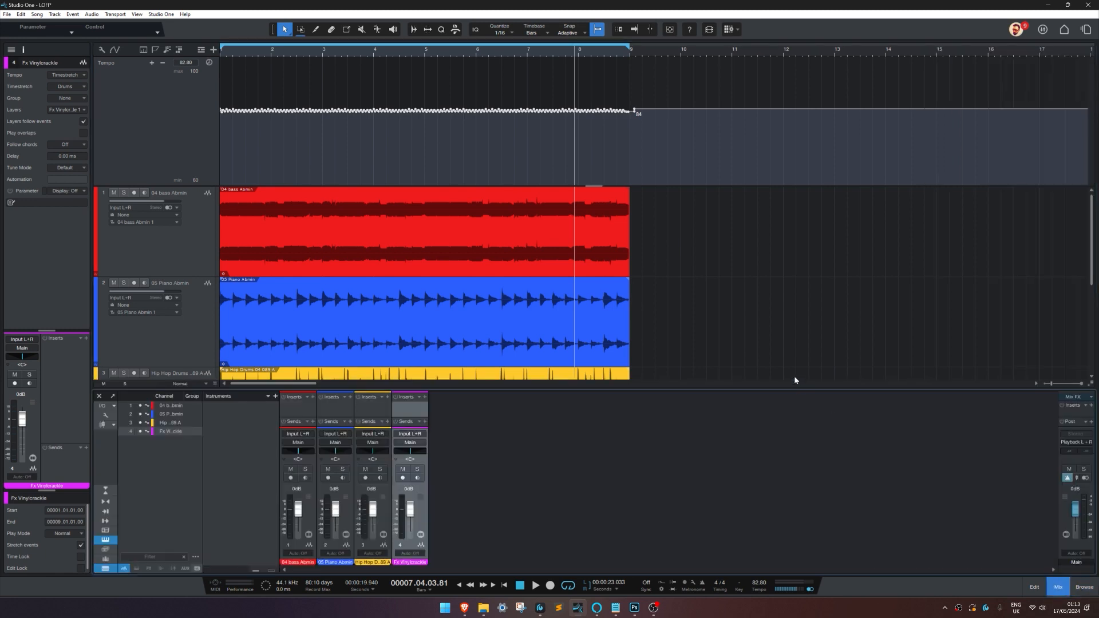
key(Home)
key(space)
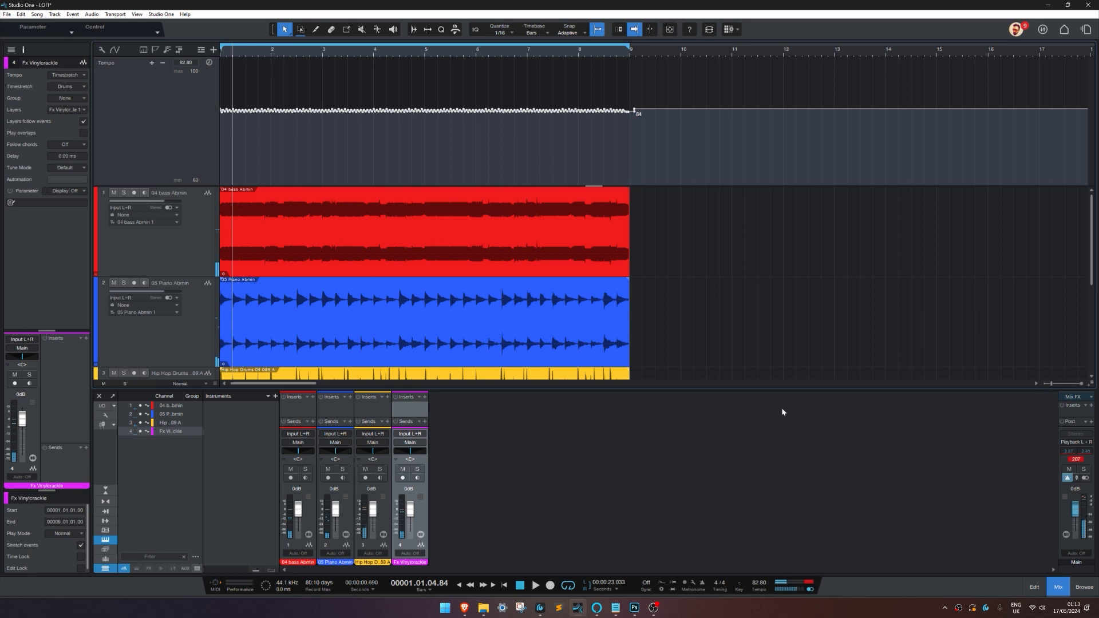
Lower the gain of the bass, piano and drum events together and play the result.
click(1051, 588)
drag(661, 252, 253, 477)
drag(424, 190, 426, 210)
click(723, 283)
key(space)
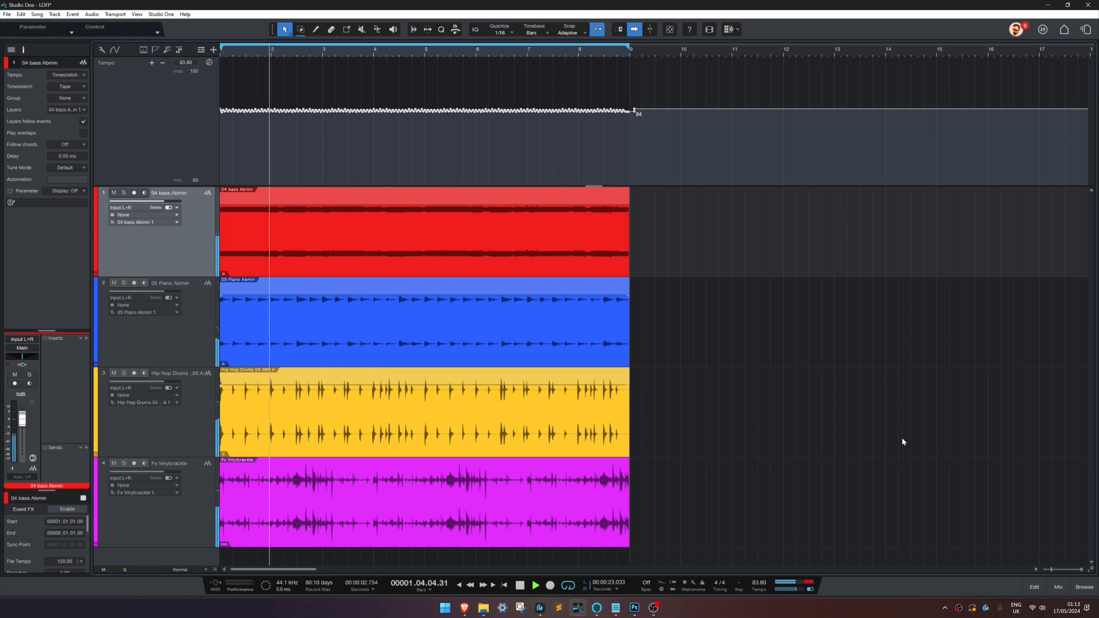
Stop playback and clear the main output's clip indicator in the mixer console.
click(1044, 588)
click(1045, 588)
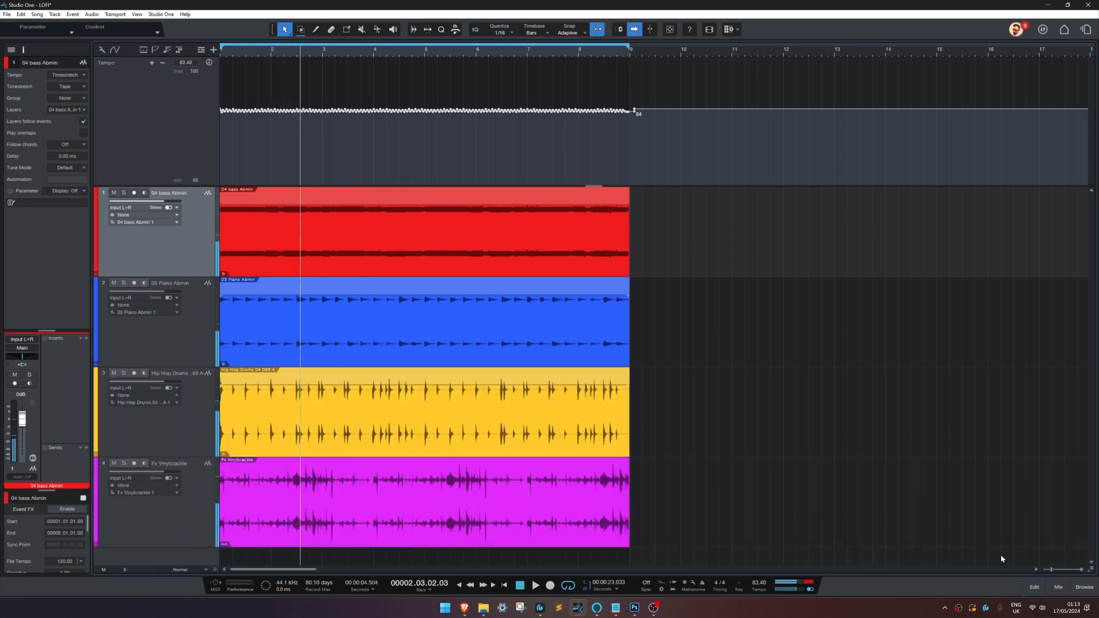
click(1055, 588)
click(1073, 460)
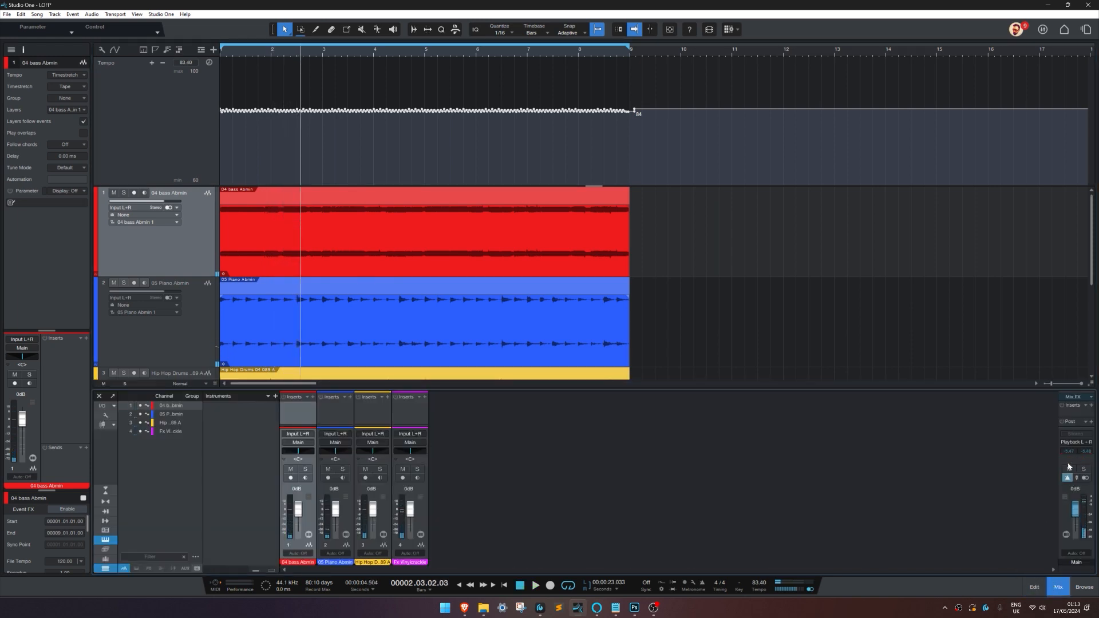
click(1055, 585)
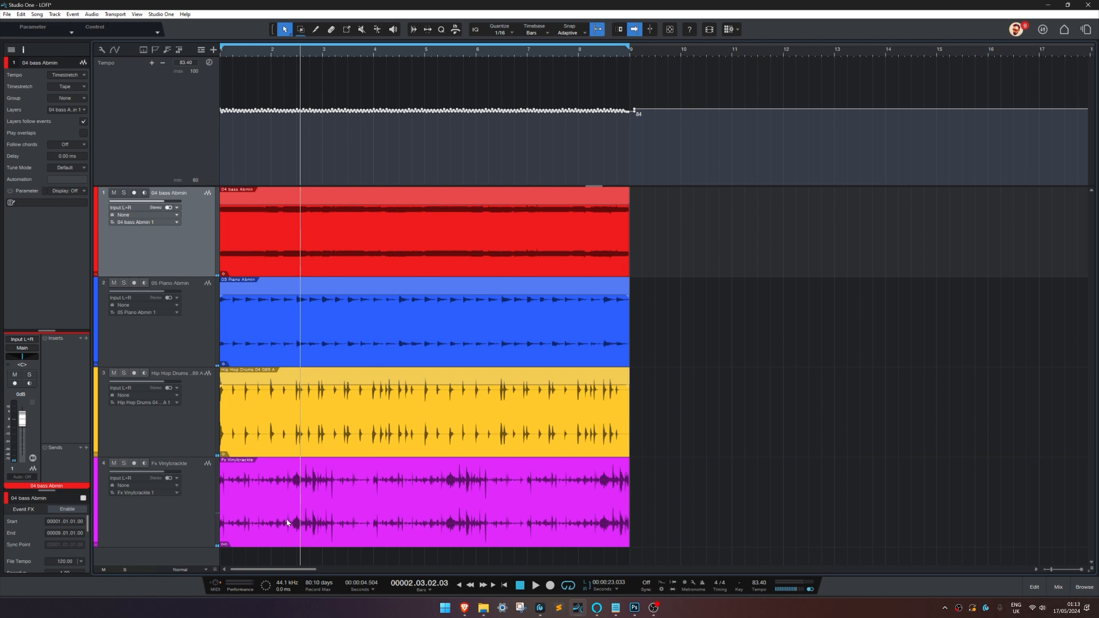
Set the vinyl crackle track's volume to -18 dB and listen to the mix briefly.
click(334, 503)
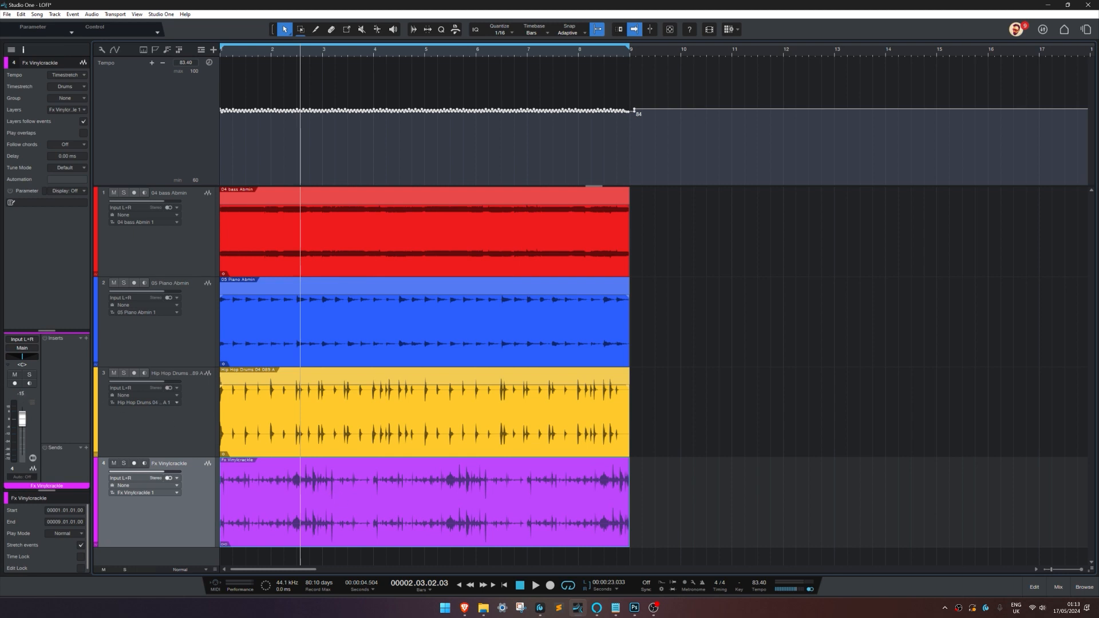
key(Return)
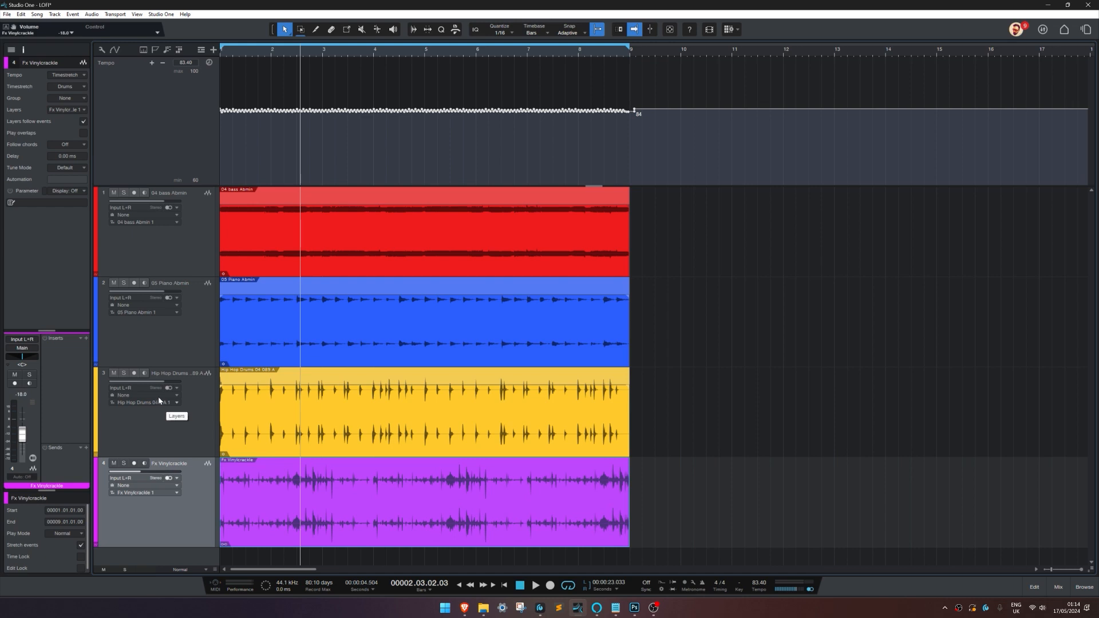
key(space)
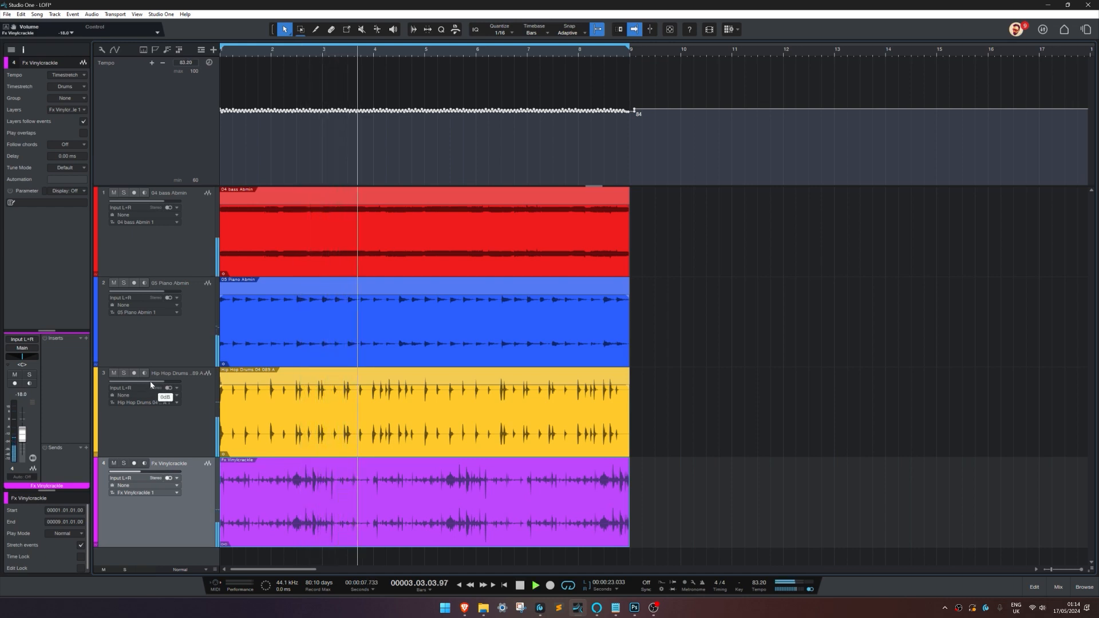
key(space)
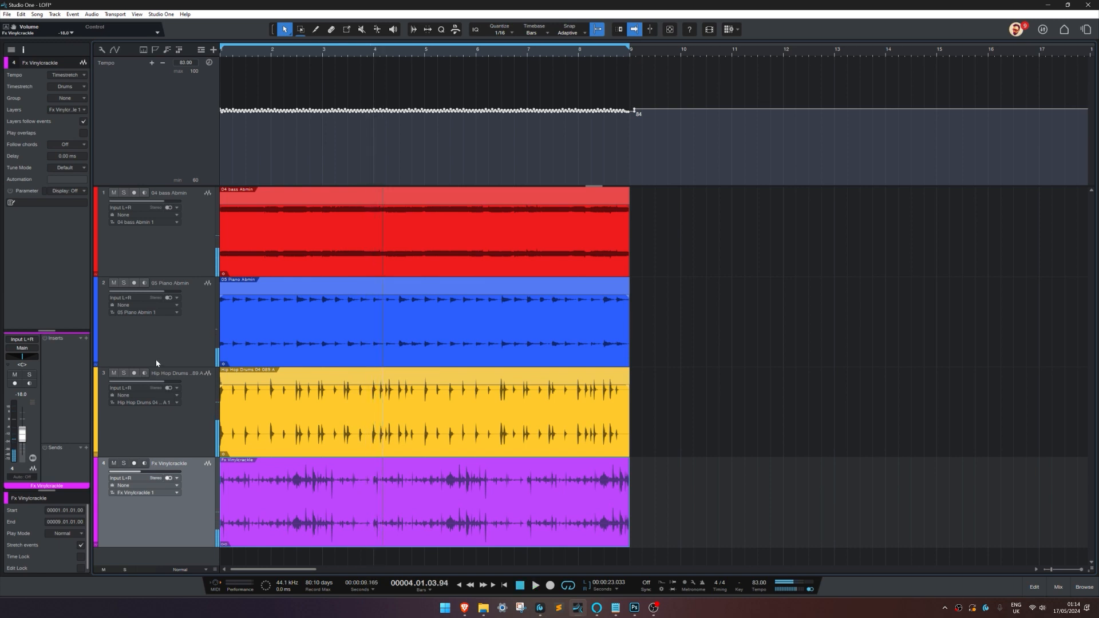
Insert Pro EQ on the vinyl crackle track and solo that track.
click(86, 339)
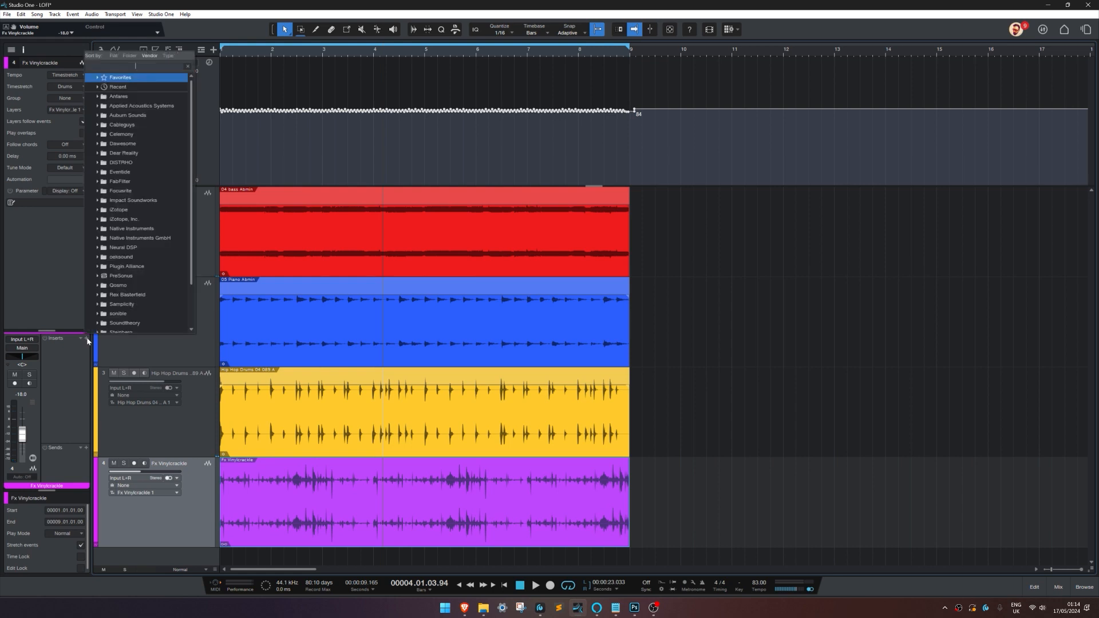
text(eq)
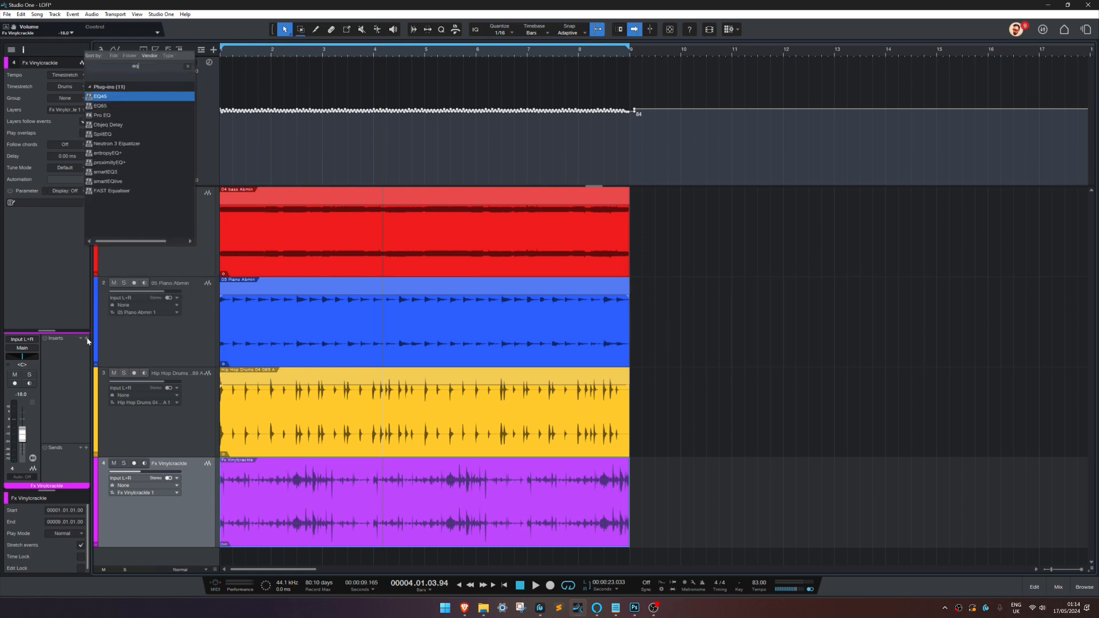
key(Down)
key(Down)
key(Return)
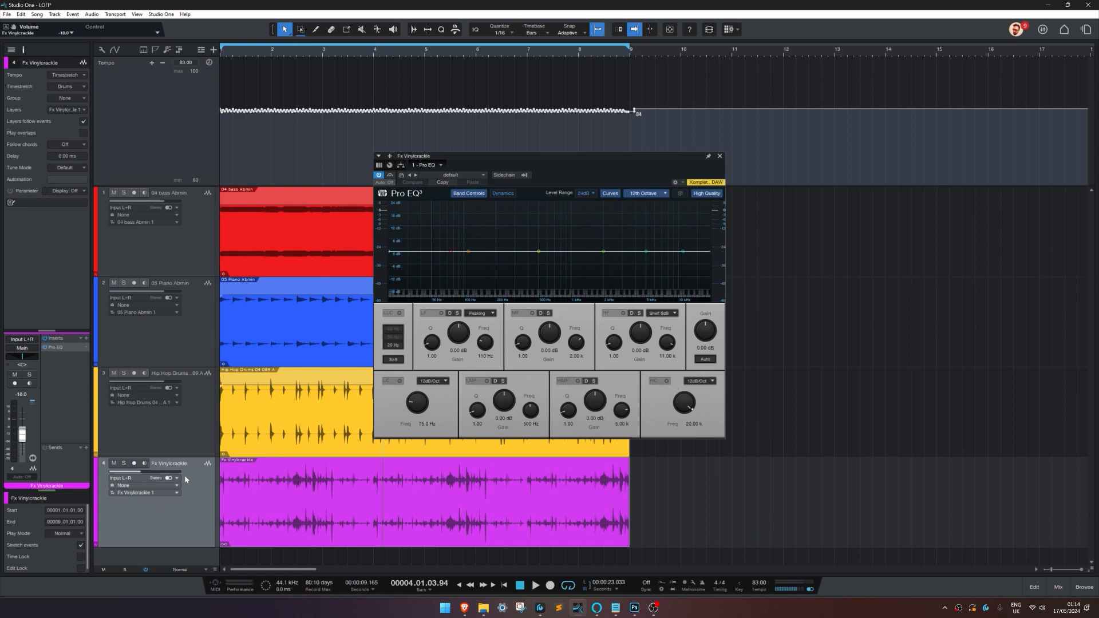
click(125, 463)
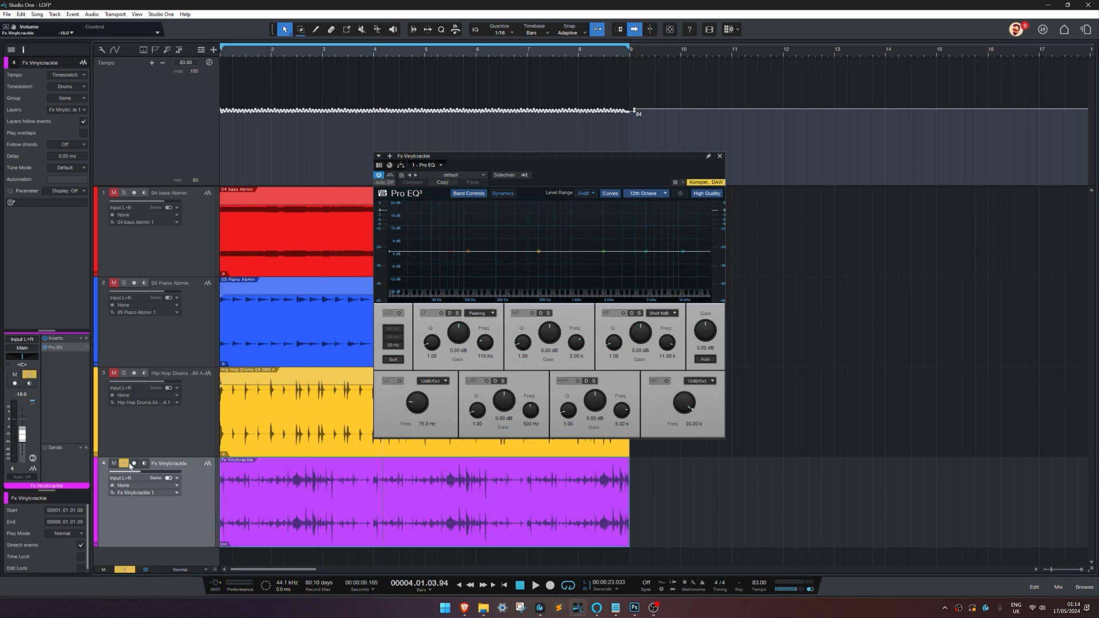
Audition a low cut at 4.57 kHz on the soloed vinyl crackle and switch that filter off again.
click(400, 381)
drag(415, 391, 450, 381)
key(space)
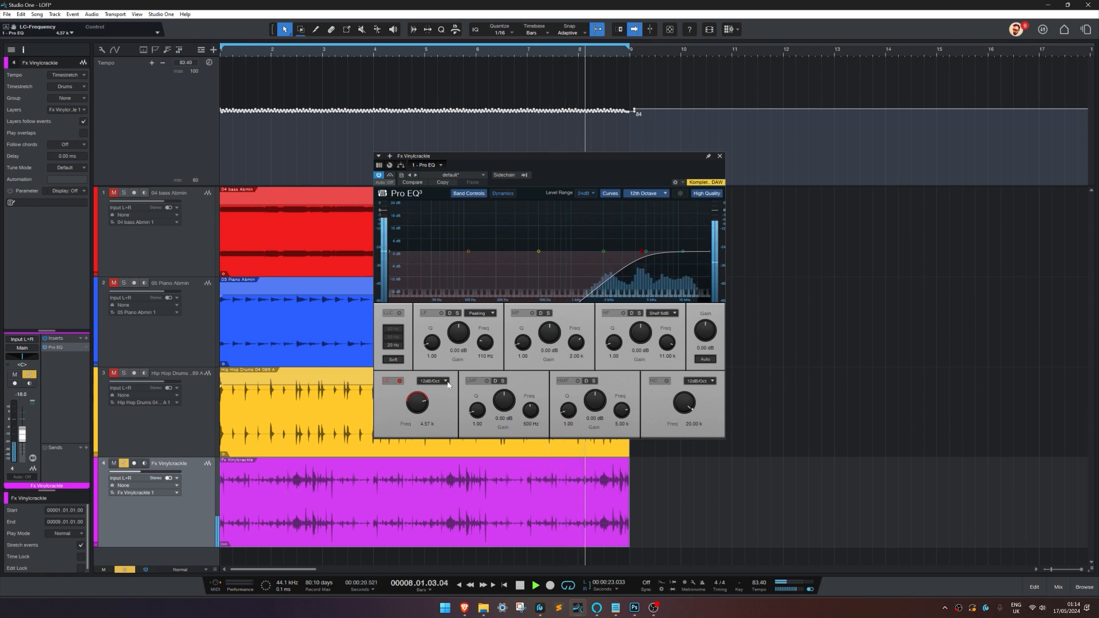
click(400, 381)
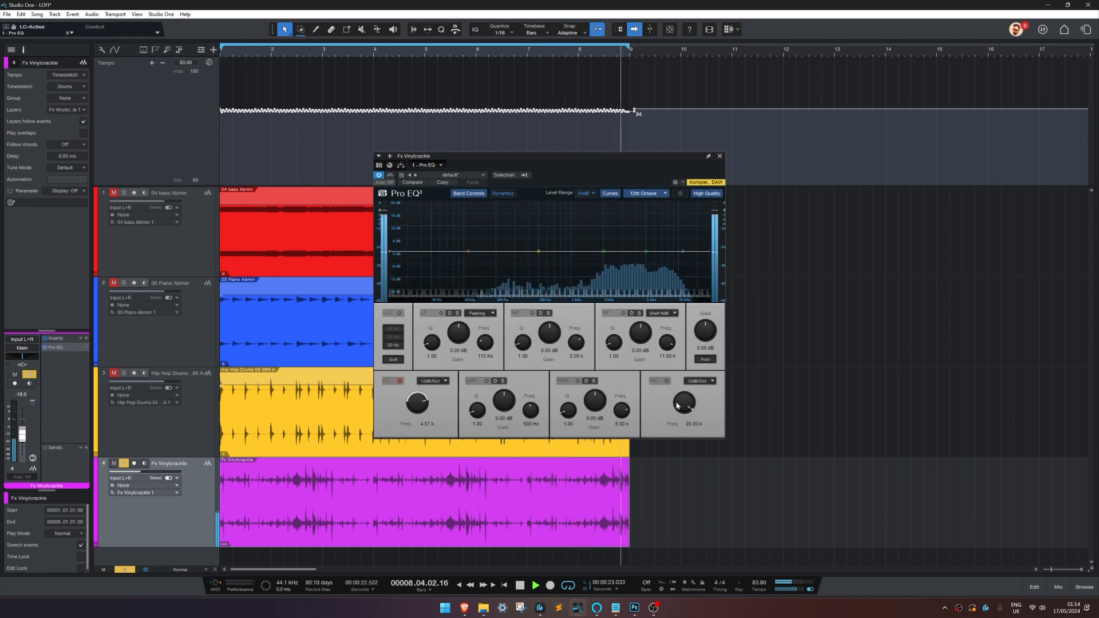
Enable the Pro EQ high cut on the vinyl crackle, set it to 778 Hz and close the EQ.
click(666, 381)
drag(692, 411, 673, 430)
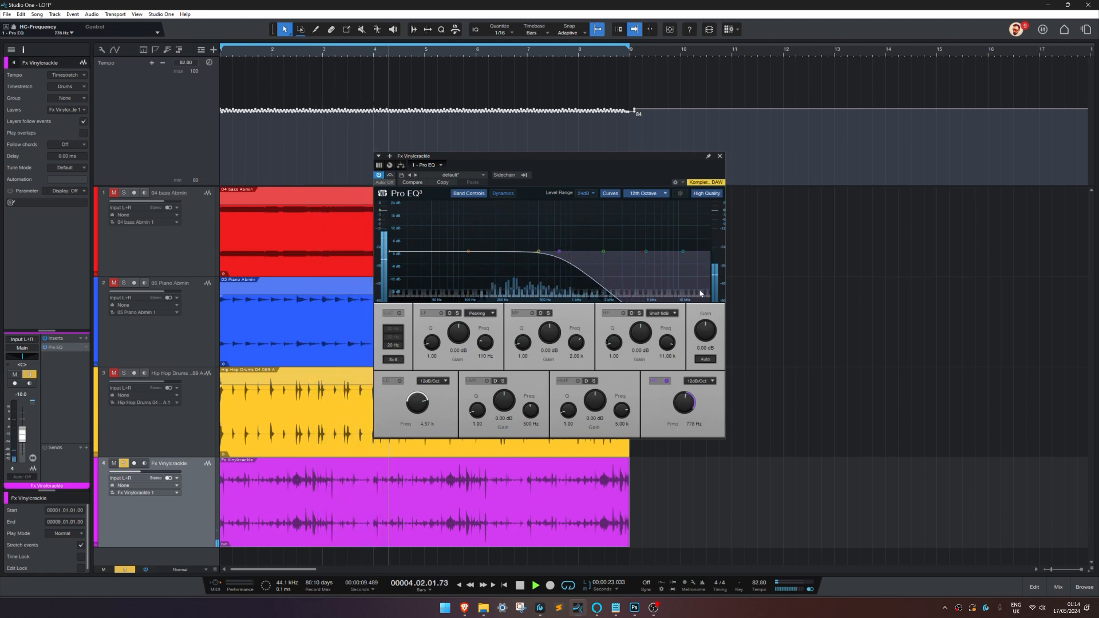
click(761, 293)
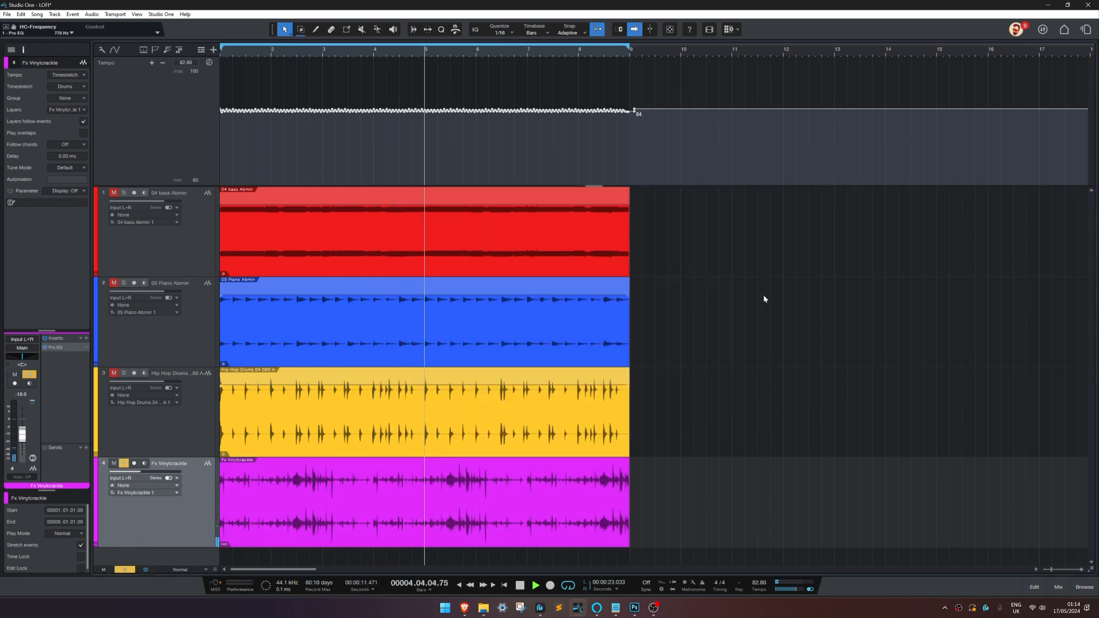
Unsolo the vinyl crackle track and play the whole mix from the start.
click(124, 463)
key(space)
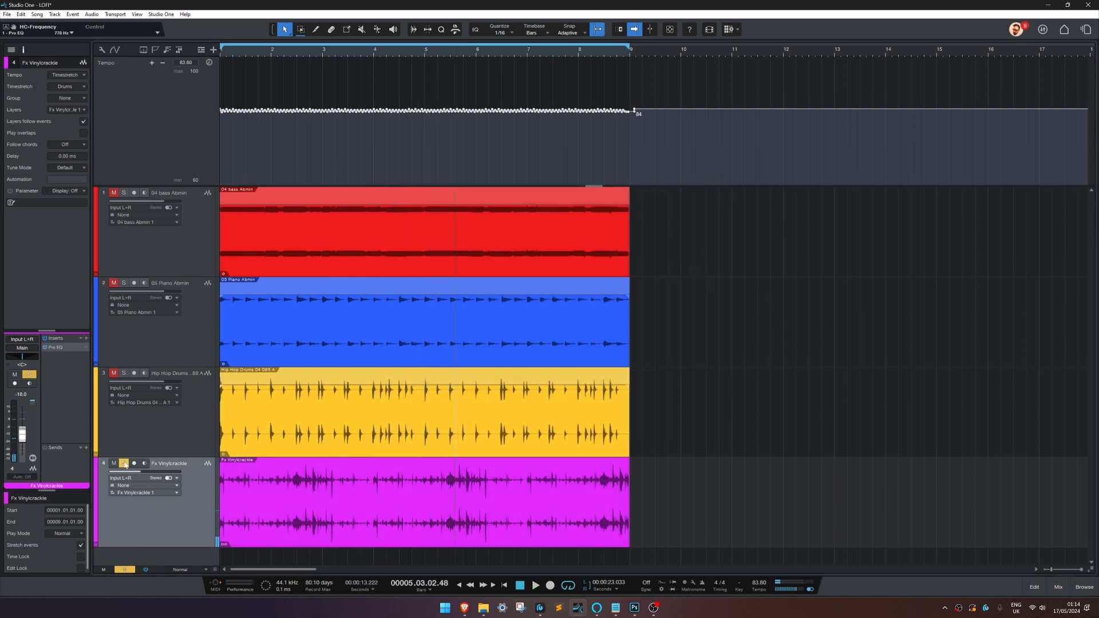
key(Home)
key(space)
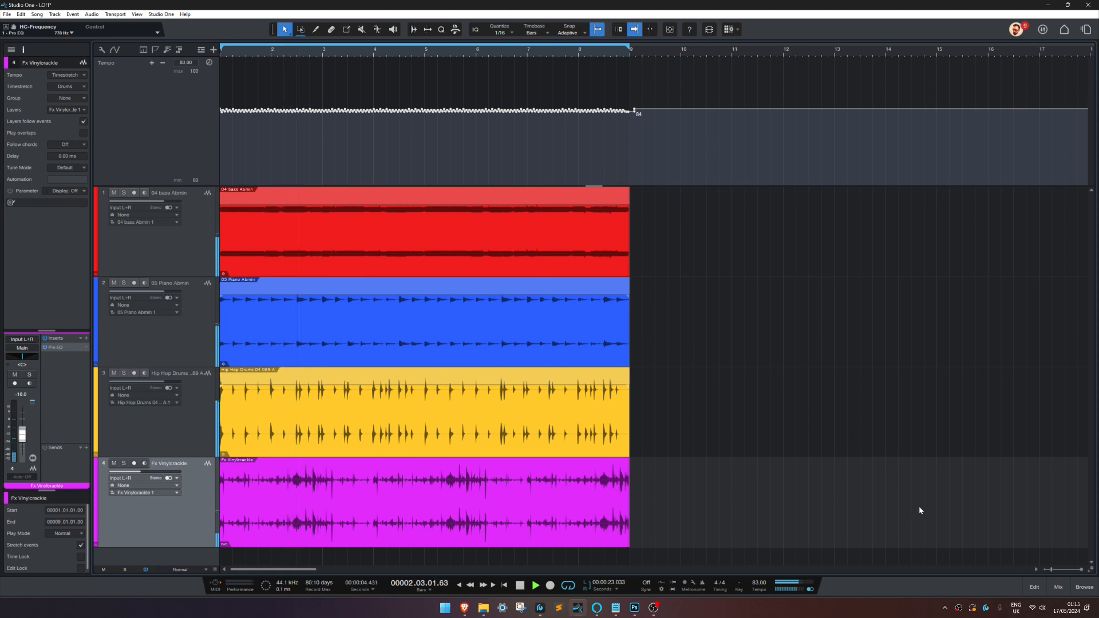
Show the mixer console and insert the Limiter on the main output channel.
click(1057, 586)
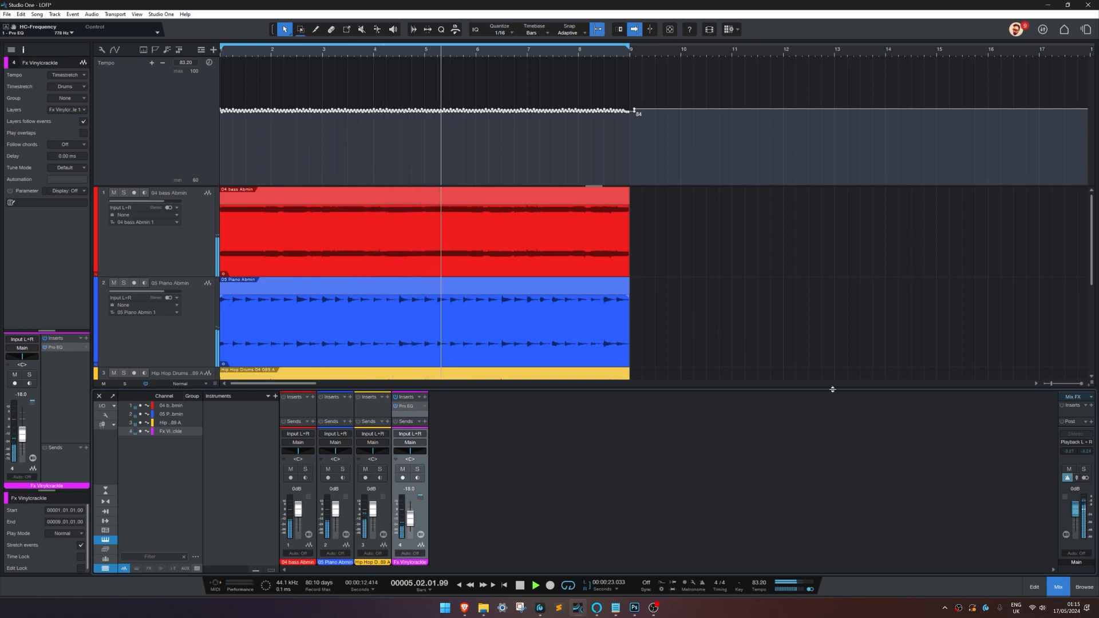
click(1090, 405)
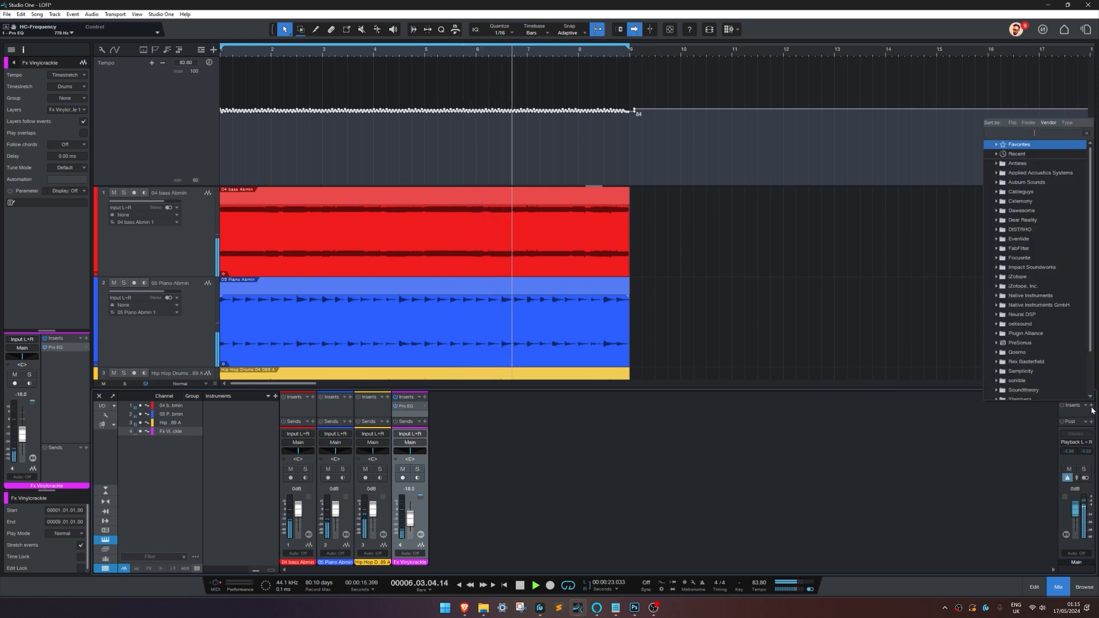
text(limiter)
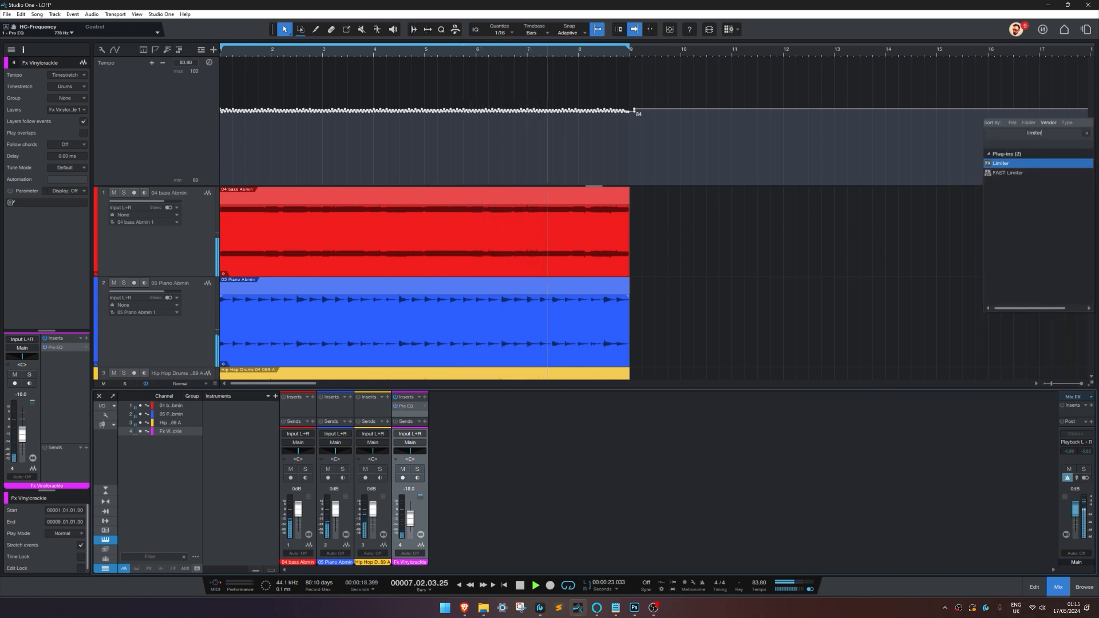
key(Return)
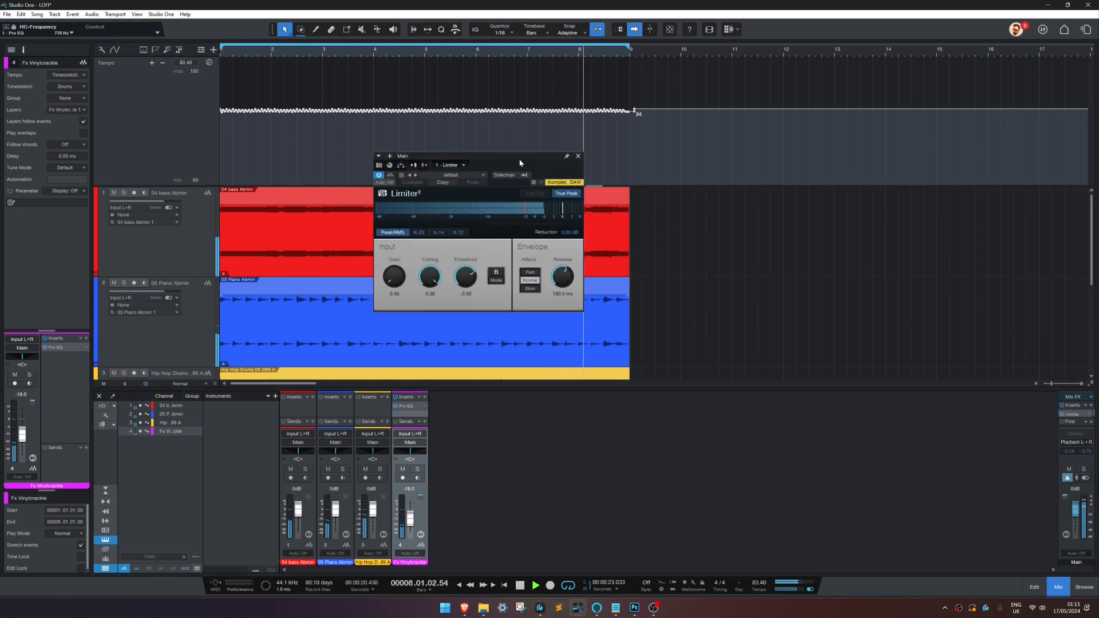
Set the main Limiter's gain to 1.08 dB and ceiling to -2.64 dB, and hide the plug-in and mixer.
drag(518, 156, 652, 219)
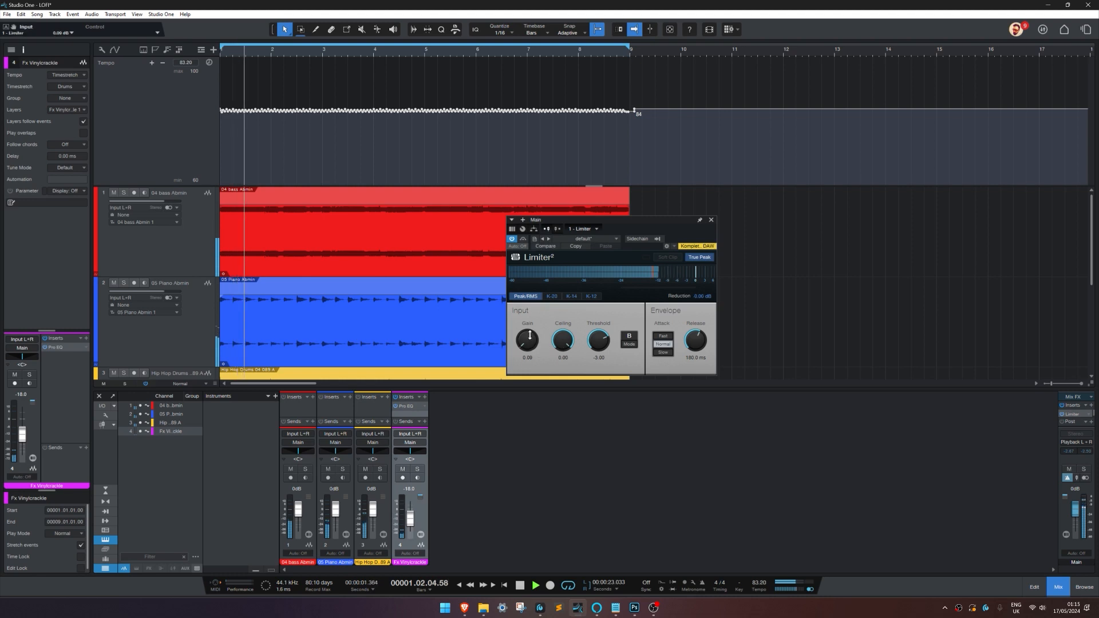
mouse_move(528, 339)
mouse_down()
mouse_move(560, 347)
mouse_move(559, 357)
mouse_move(537, 344)
mouse_up()
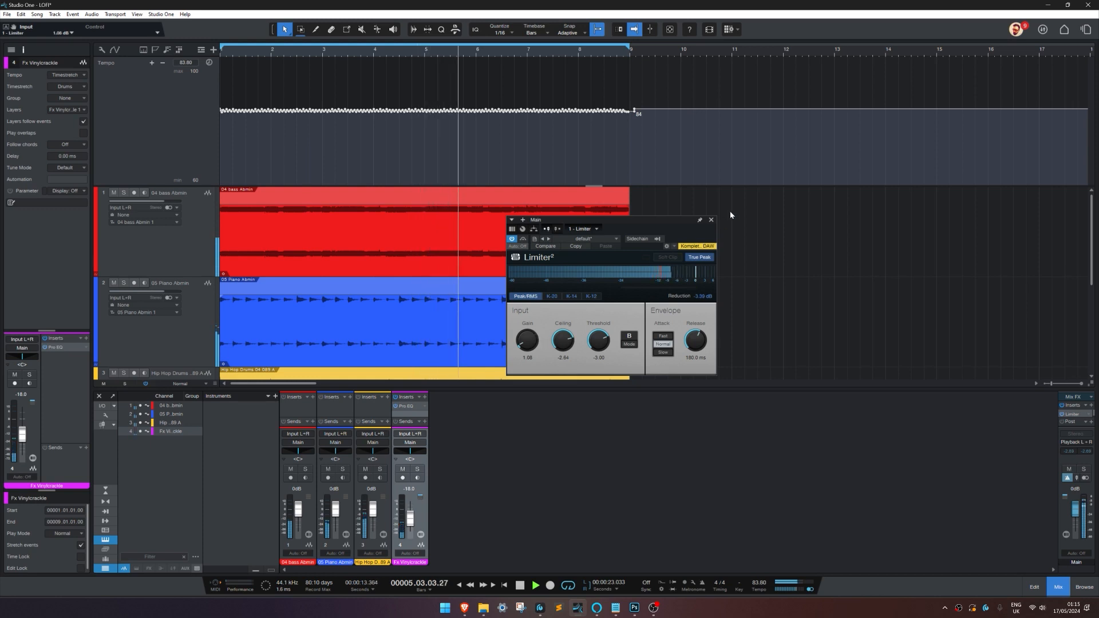
click(710, 220)
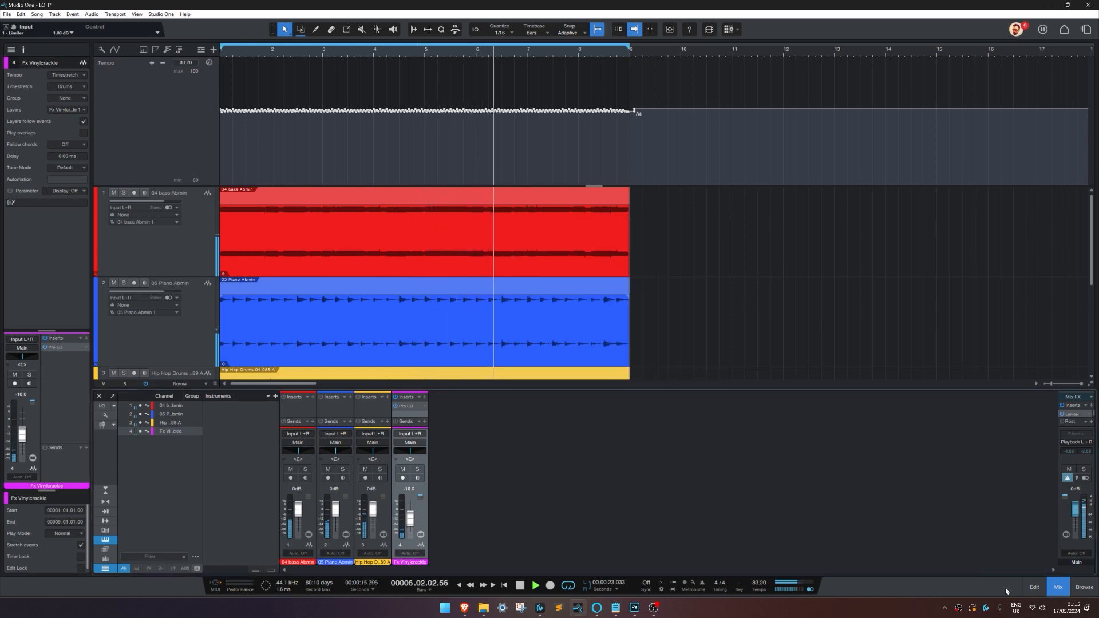
click(1058, 586)
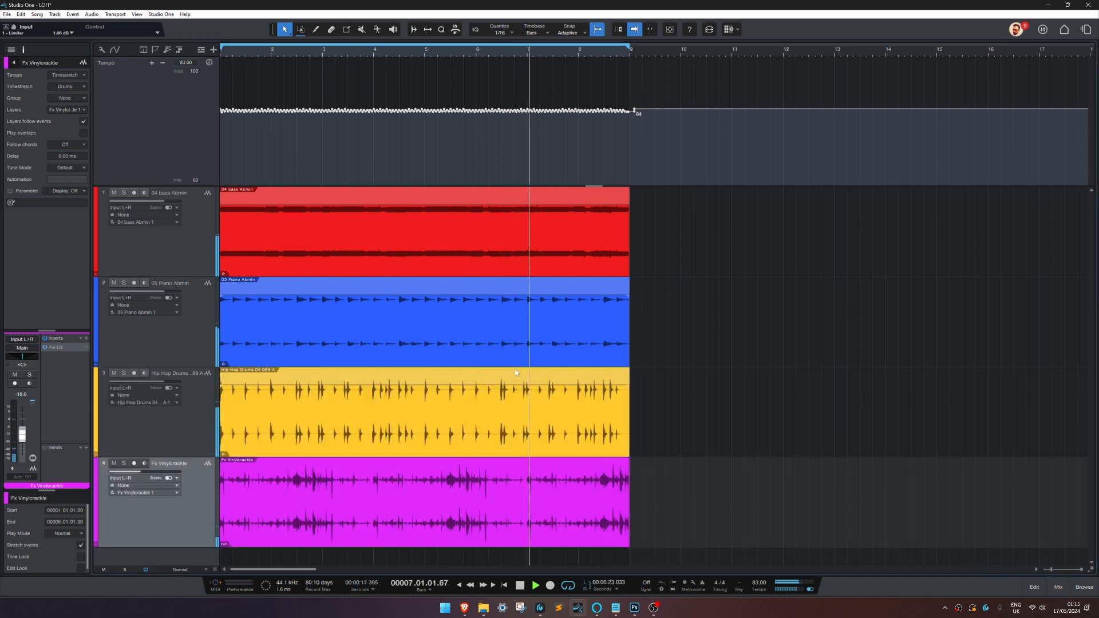
Lower the tempo at bar 9 to 83.2, shift the whole wobble curve down to about 77 BPM and play from the start.
scroll(493, 366, down, 3)
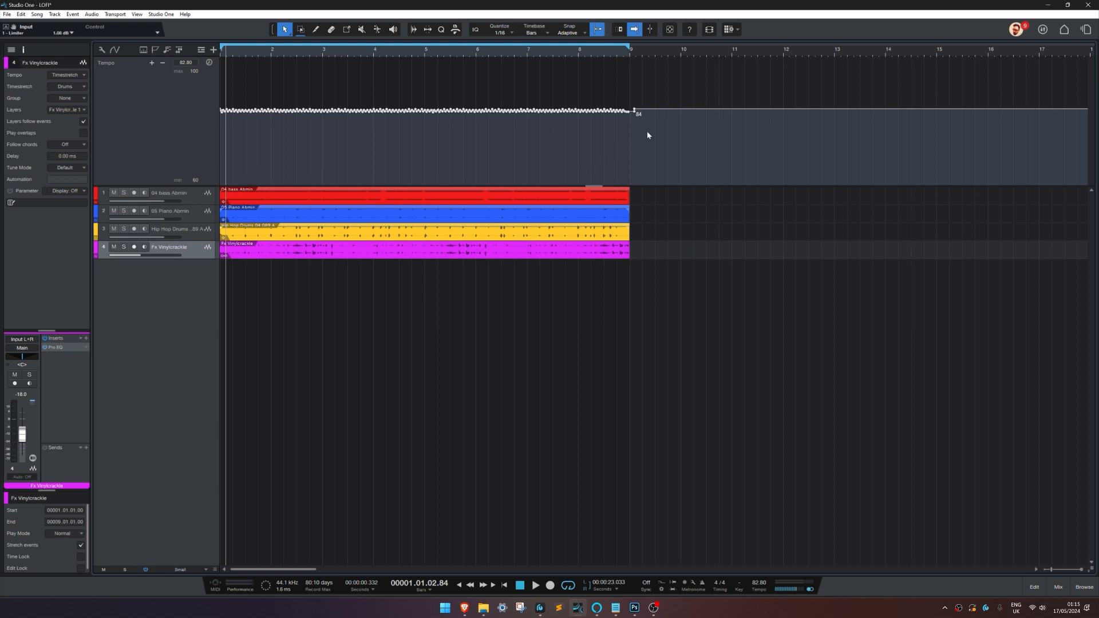
drag(634, 110, 634, 114)
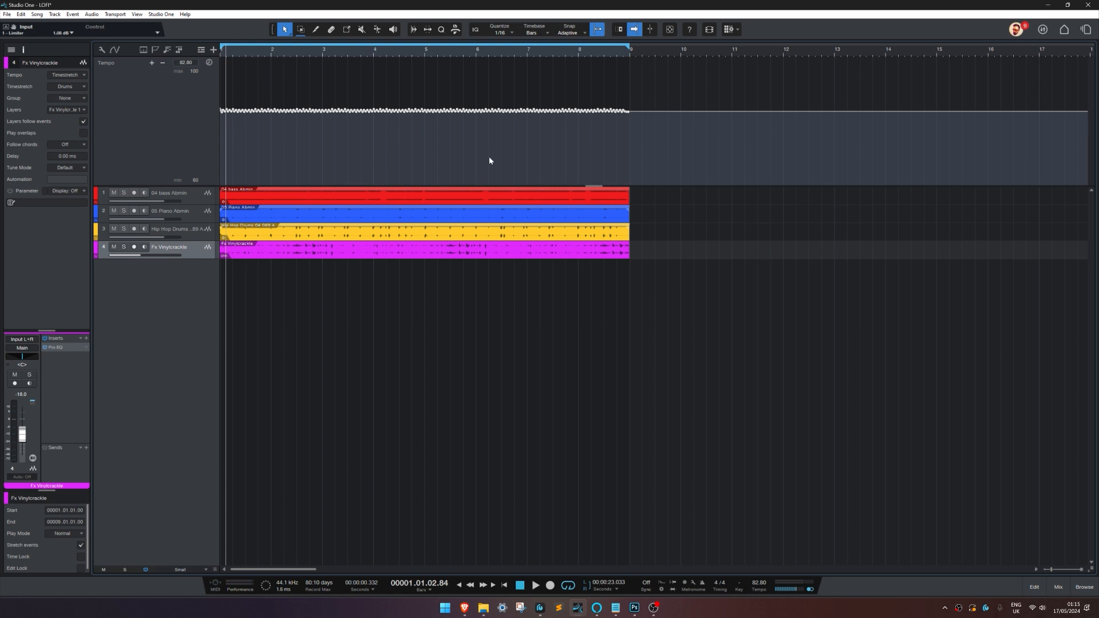
drag(666, 141, 187, 92)
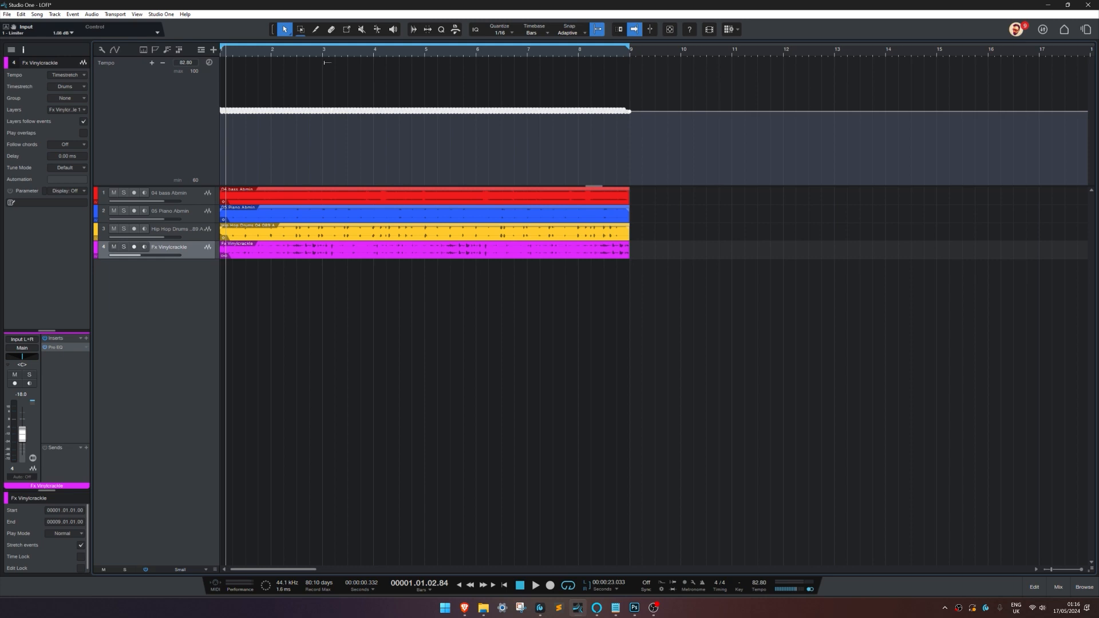
drag(376, 72, 372, 95)
key(comma)
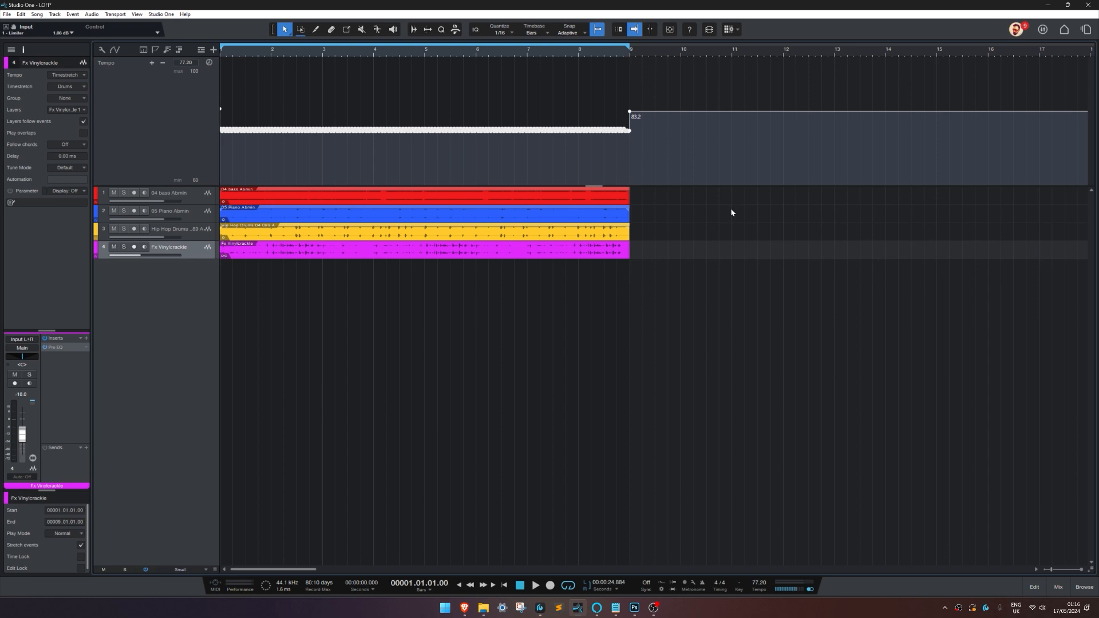
key(space)
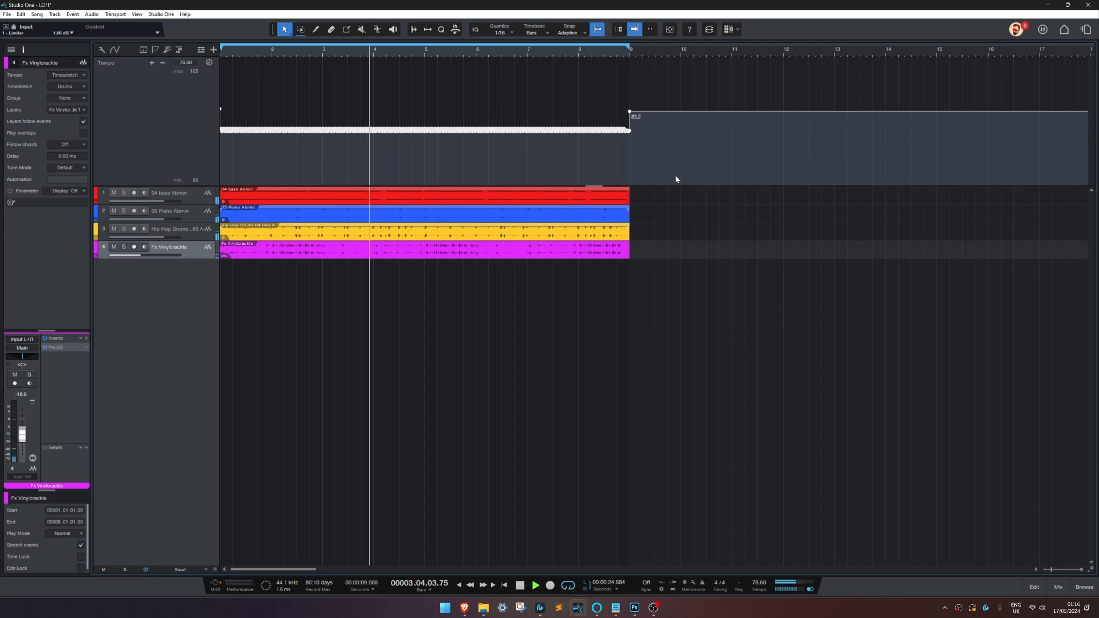
Delete the tempo point at bar 9, raise the entire wobble curve to about 88.4 BPM and audition it.
click(630, 113)
key(Delete)
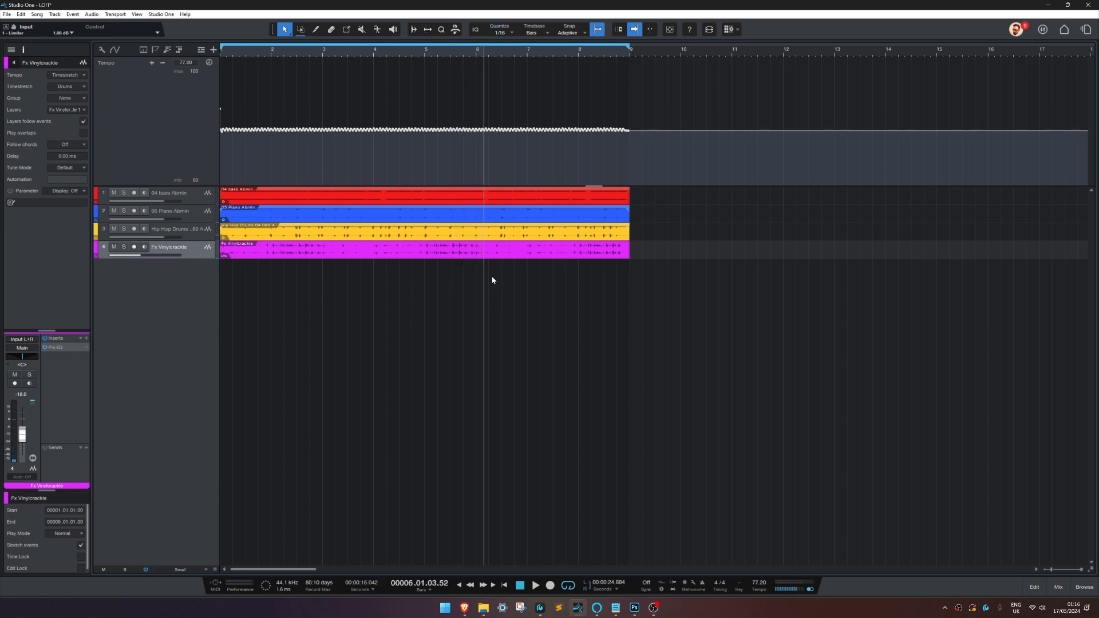
drag(650, 147, 172, 134)
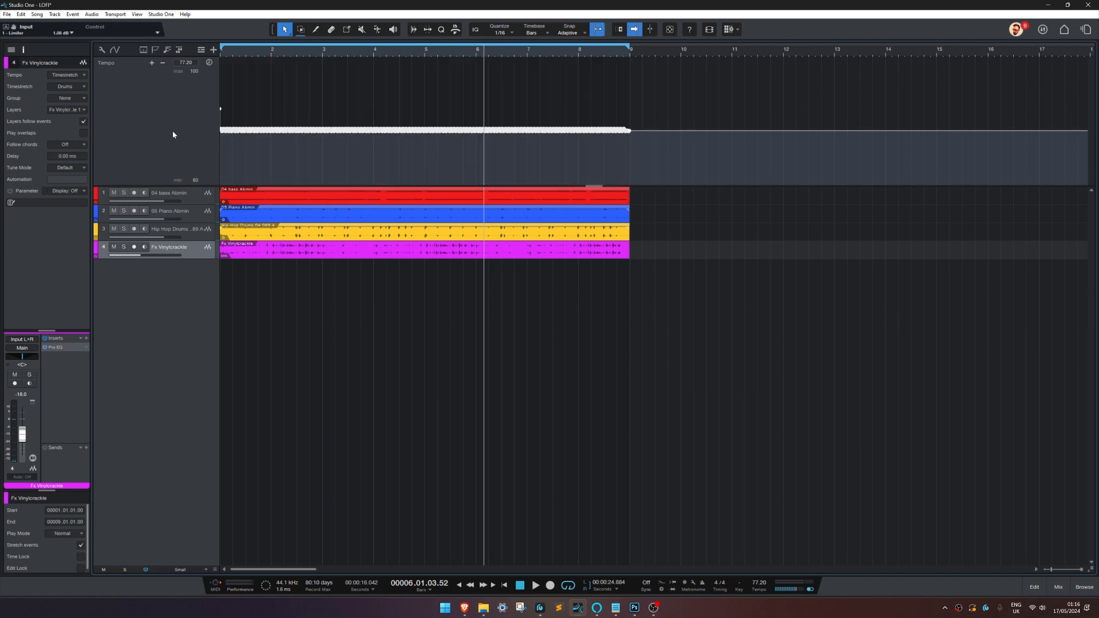
drag(366, 80, 374, 46)
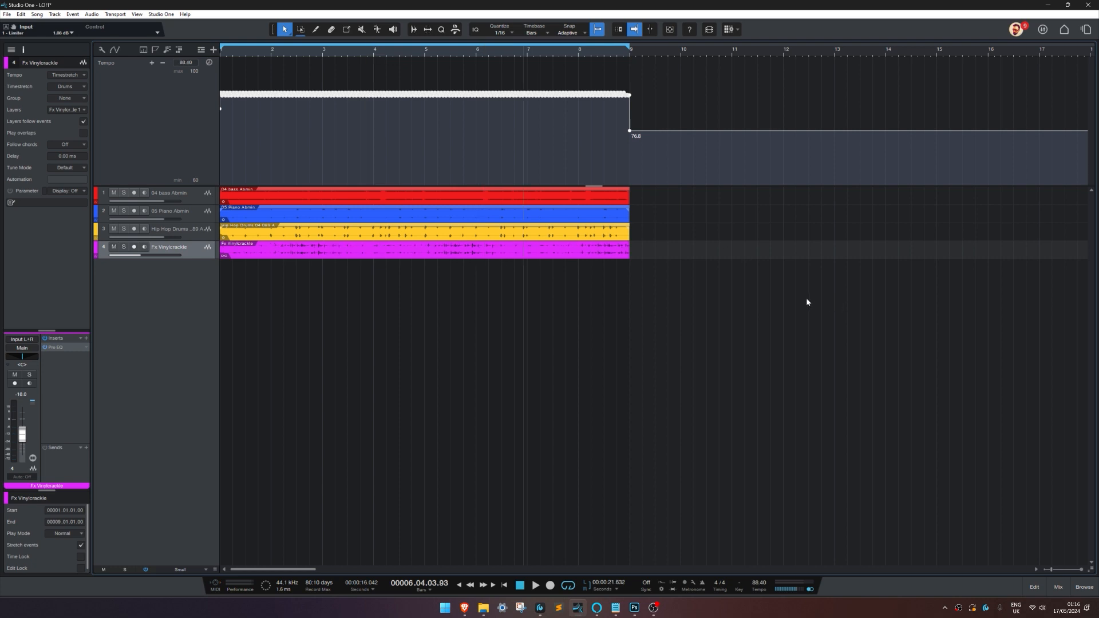
key(space)
key(space)
Lower the selected wobble curve to about 70 BPM and play the loop from the start.
key(Home)
drag(430, 95, 420, 153)
key(space)
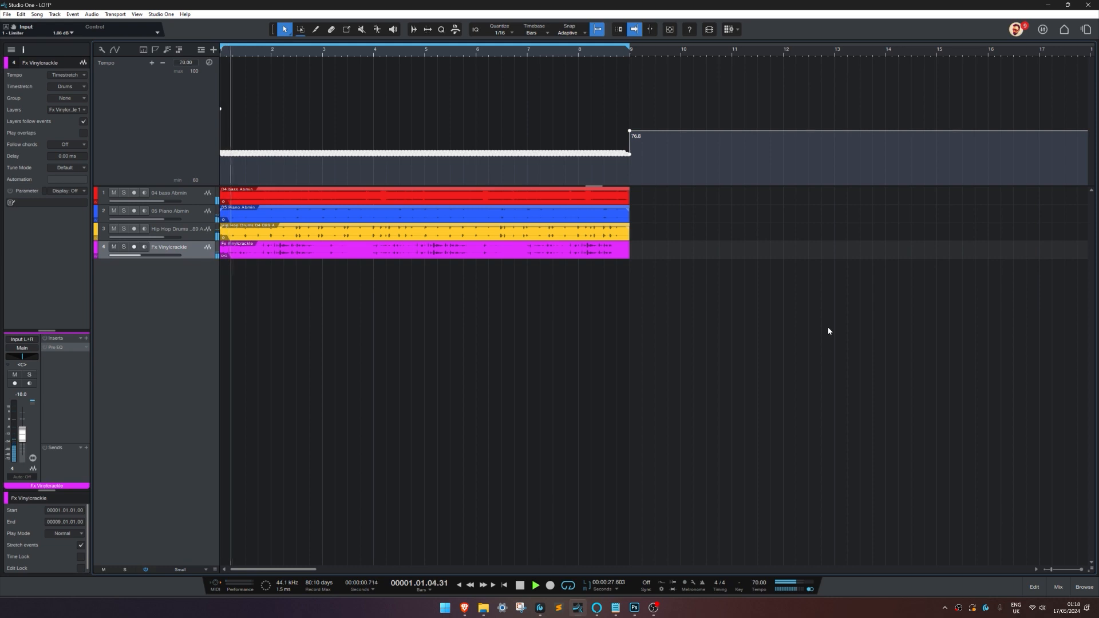